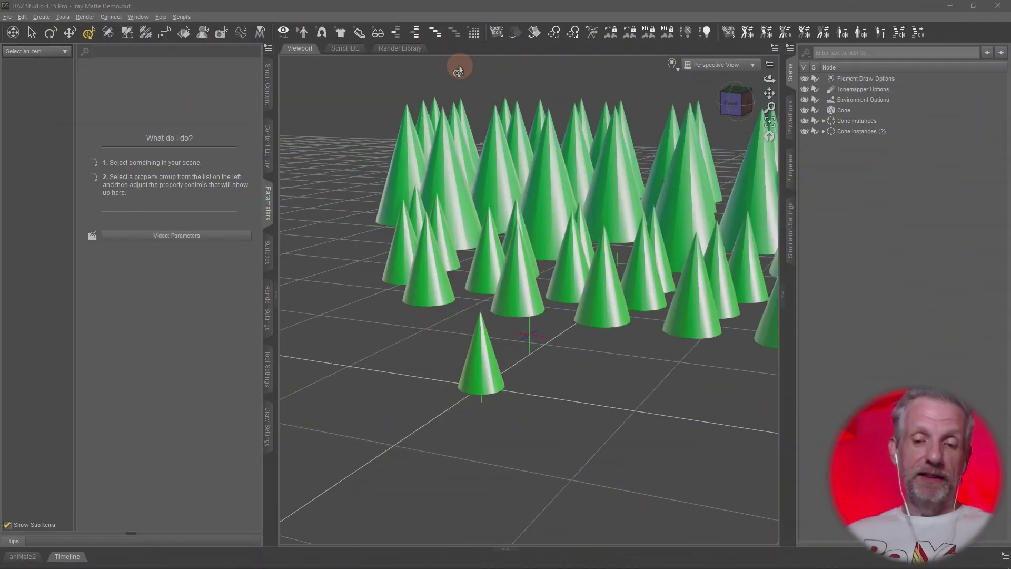
# Select the small front cone and switch the viewport draw style to NVIDIA Iray to preview the shadows.
pyautogui.click(484, 371)
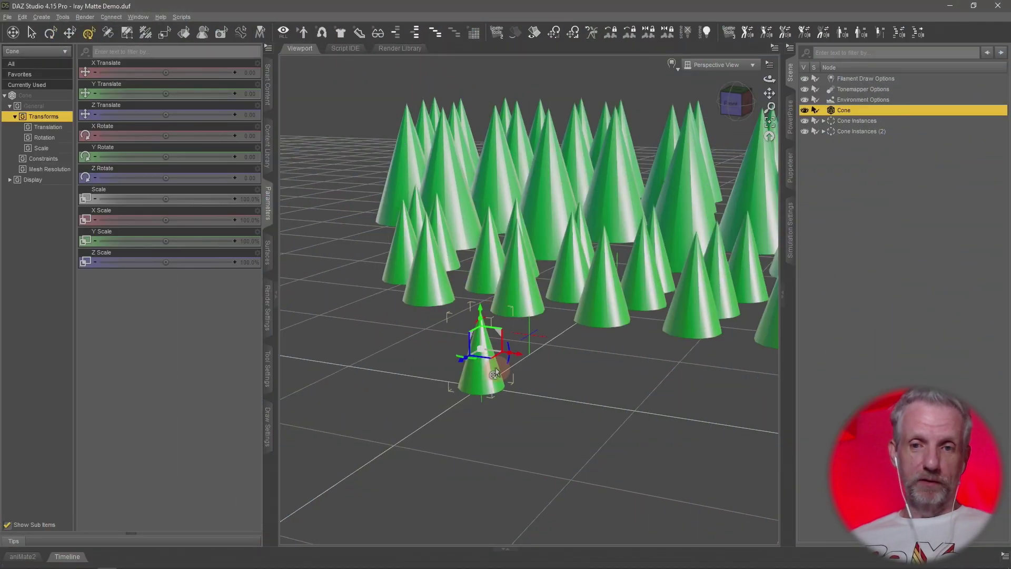
pyautogui.moveTo(492, 369)
pyautogui.keyDown('alt'); pyautogui.mouseDown()
pyautogui.moveTo(492, 328)
pyautogui.moveTo(515, 338)
pyautogui.mouseUp(); pyautogui.keyUp('alt')
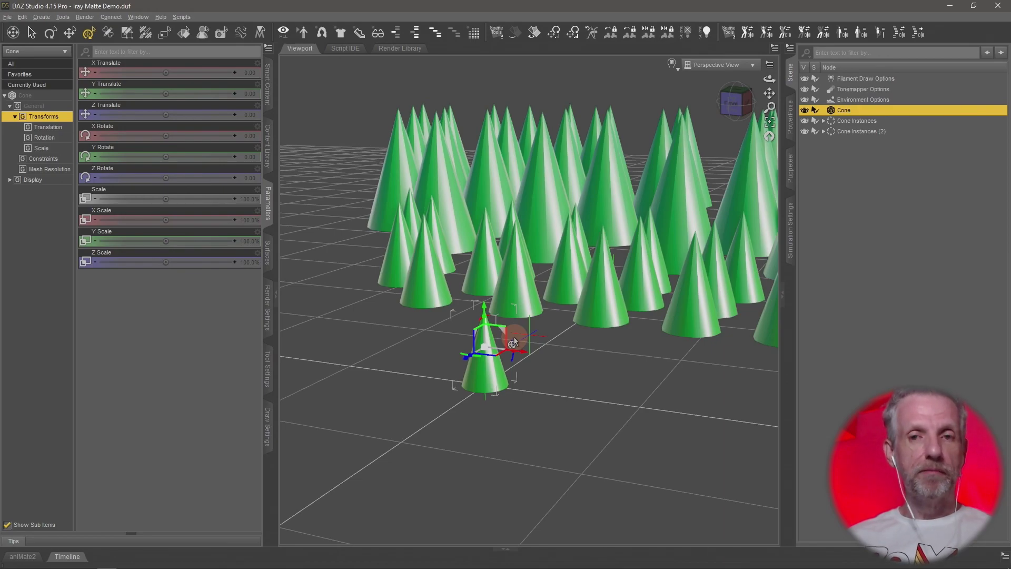
pyautogui.moveTo(531, 337); pyautogui.dragTo(532, 328, button='middle')
pyautogui.click(672, 65)
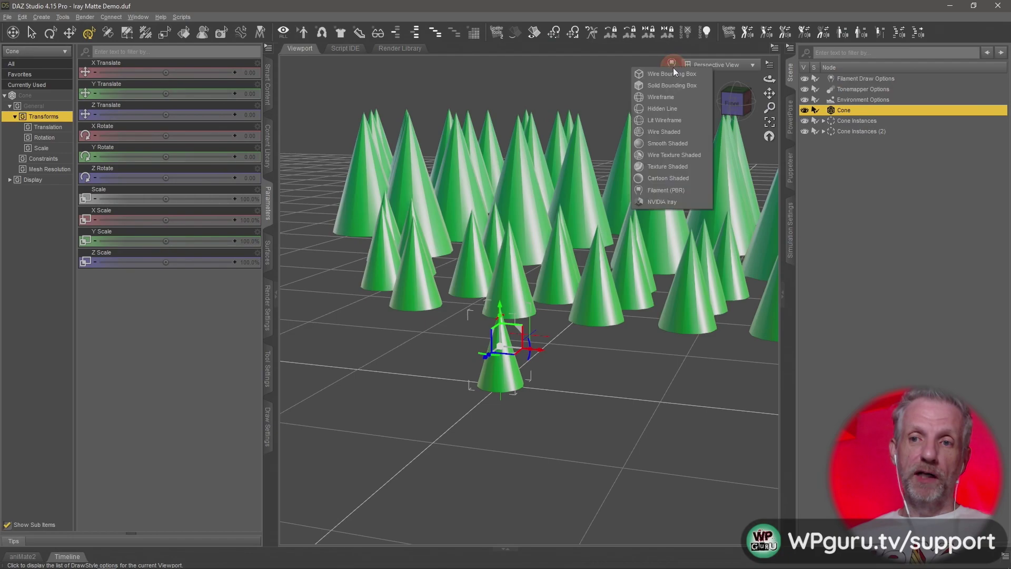
pyautogui.click(672, 197)
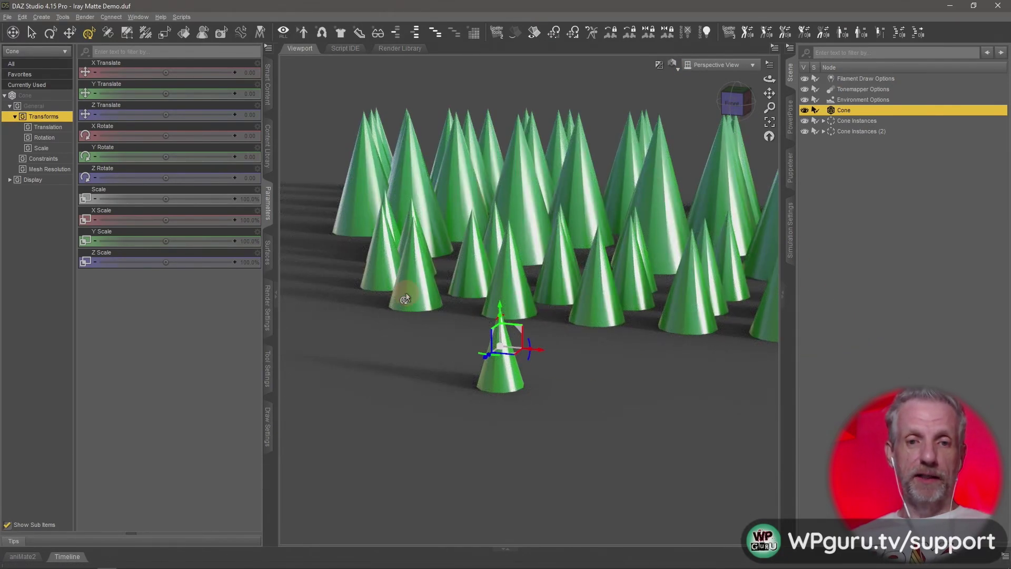
pyautogui.moveTo(506, 385); pyautogui.dragTo(508, 386, button='middle')
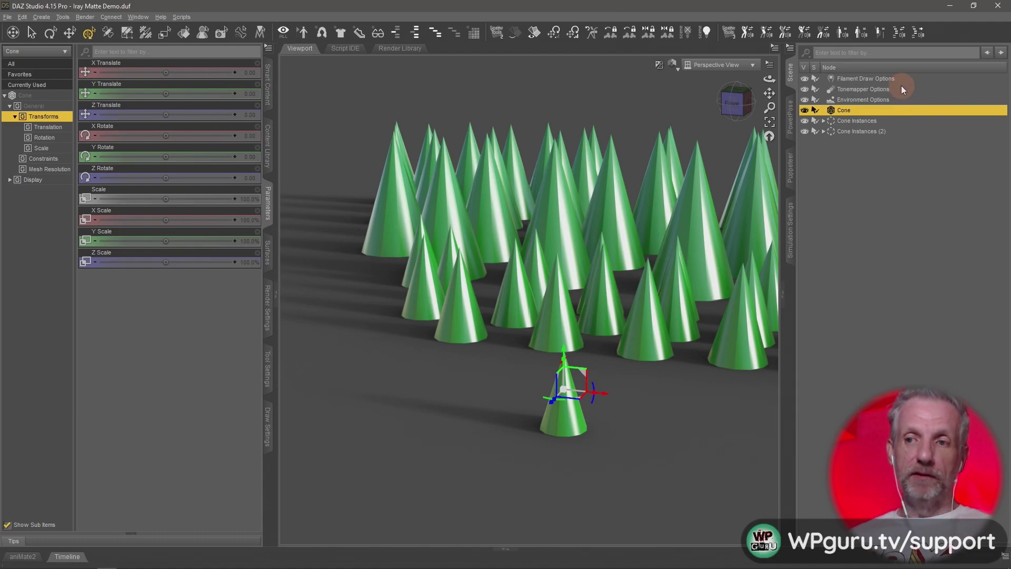
# Turn Draw Ground off in the Environment Options and switch it back on.
pyautogui.click(877, 99)
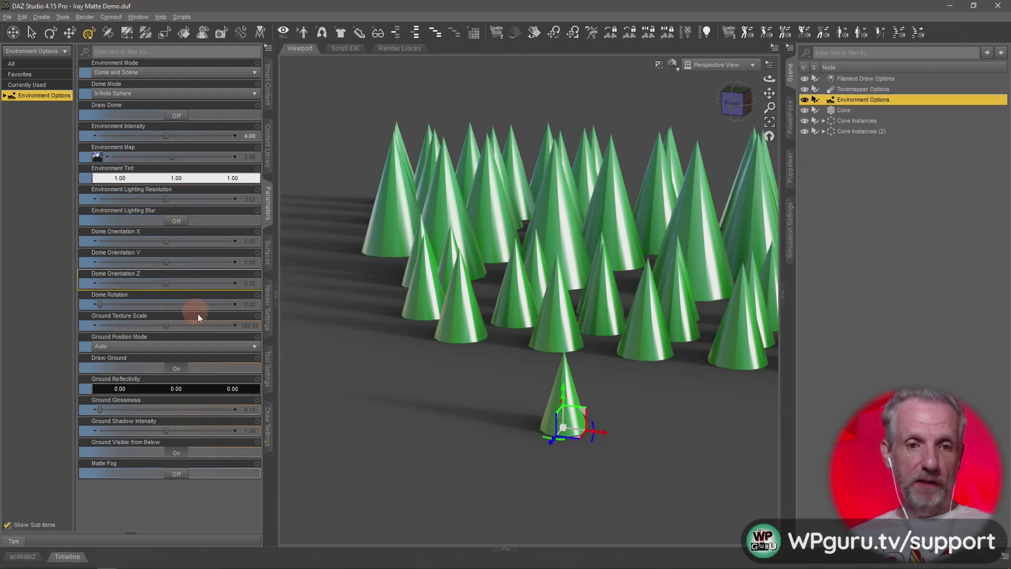
pyautogui.click(179, 370)
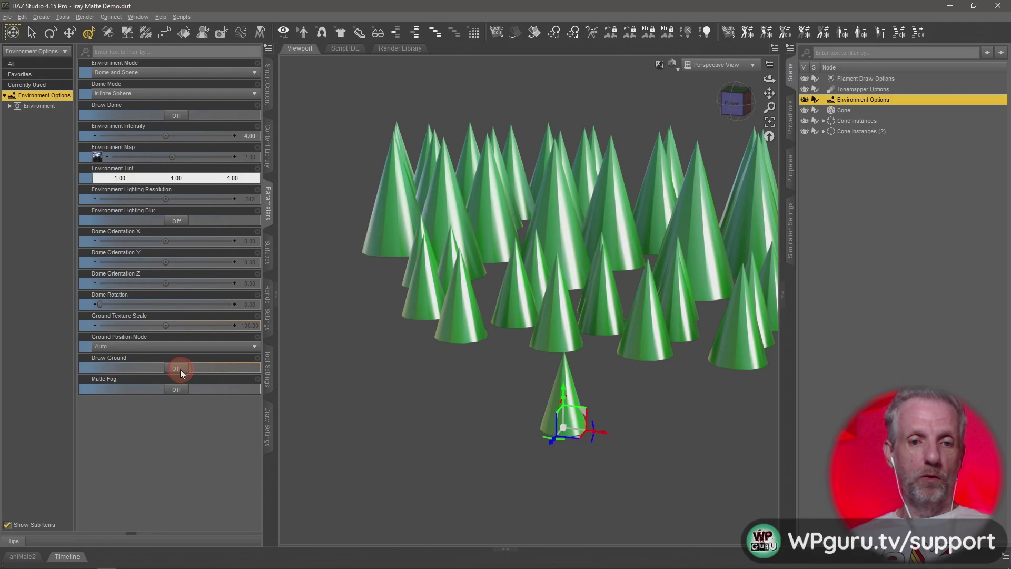
pyautogui.click(180, 369)
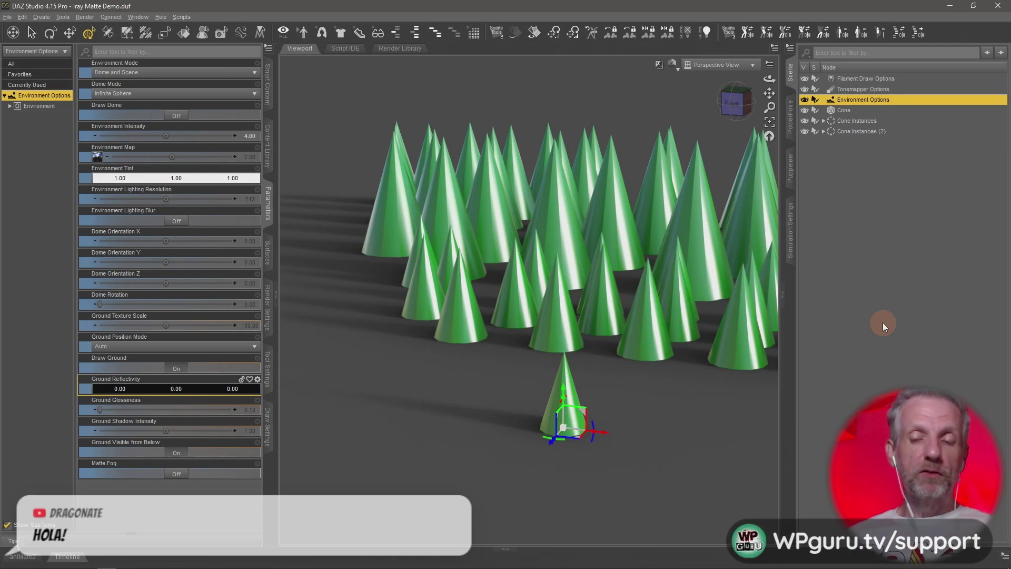
# Change the viewport draw style to Filament (PBR).
pyautogui.click(675, 65)
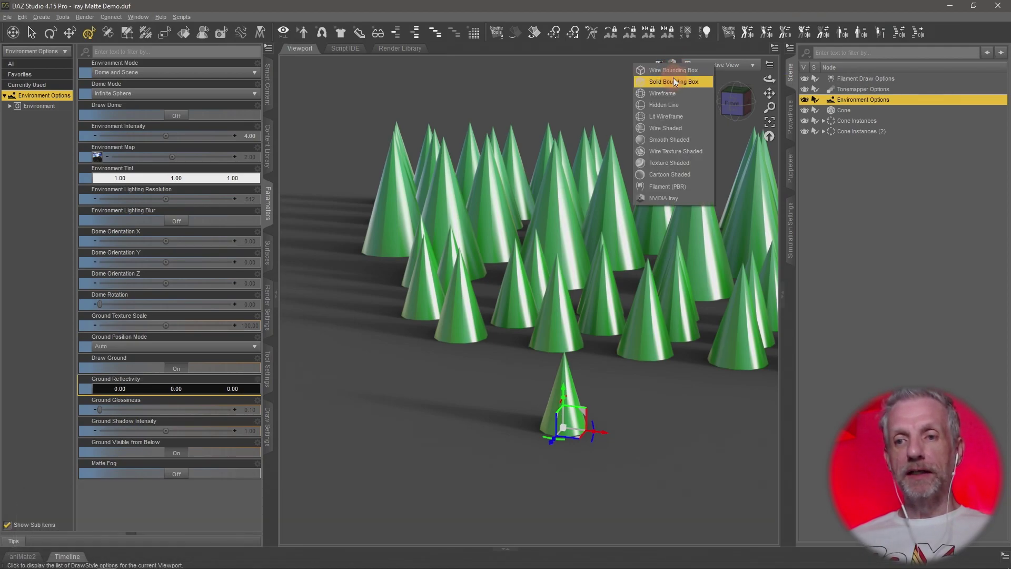
pyautogui.click(675, 184)
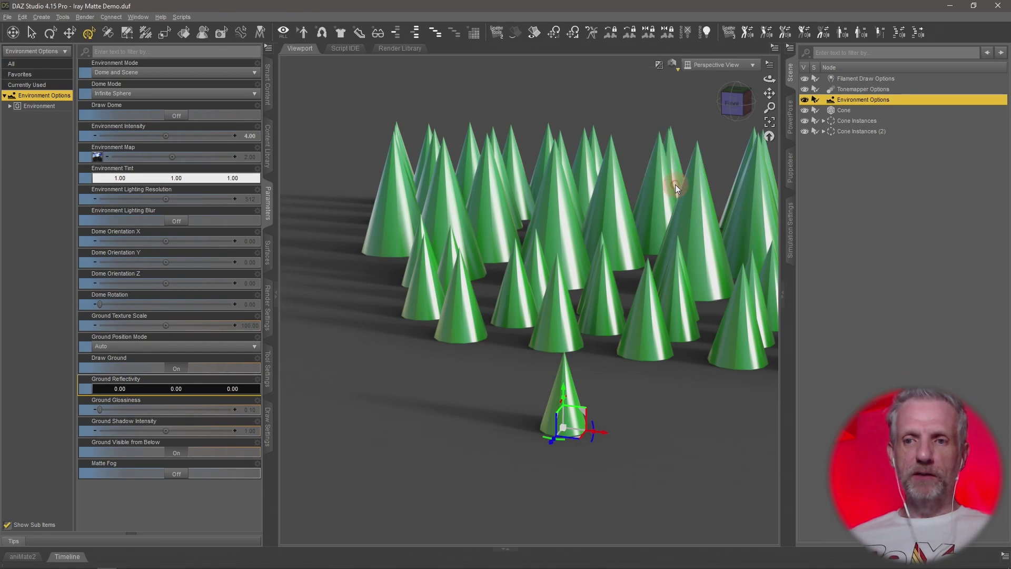
pyautogui.moveTo(587, 255); pyautogui.dragTo(588, 252, button='middle')
pyautogui.keyDown('alt'); pyautogui.moveTo(588, 252); pyautogui.dragTo(583, 254); pyautogui.keyUp('alt')
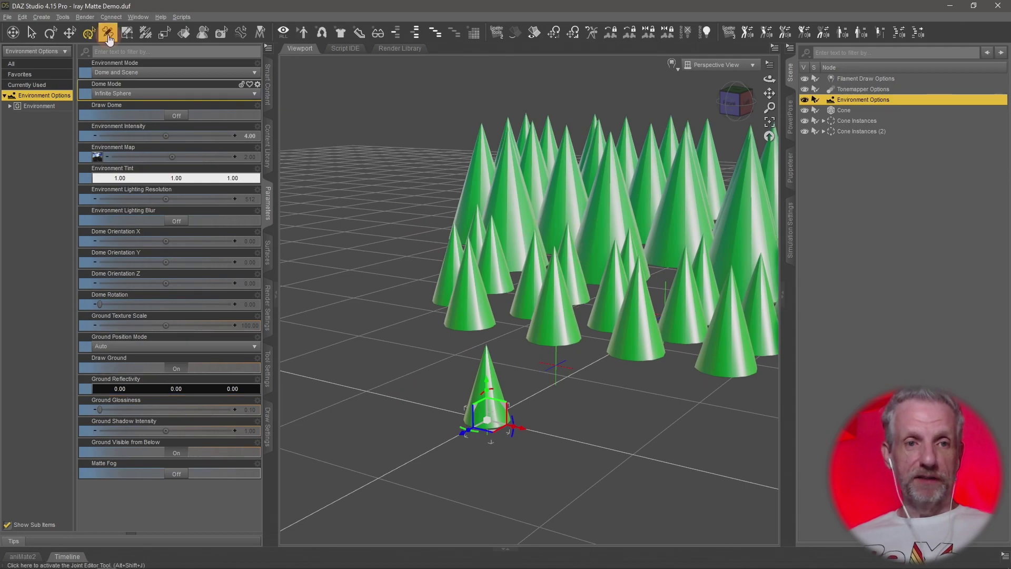
# Create a 1 m plane primitive with 10 divisions, object-center origin and Y Positive as primary axis.
pyautogui.click(42, 17)
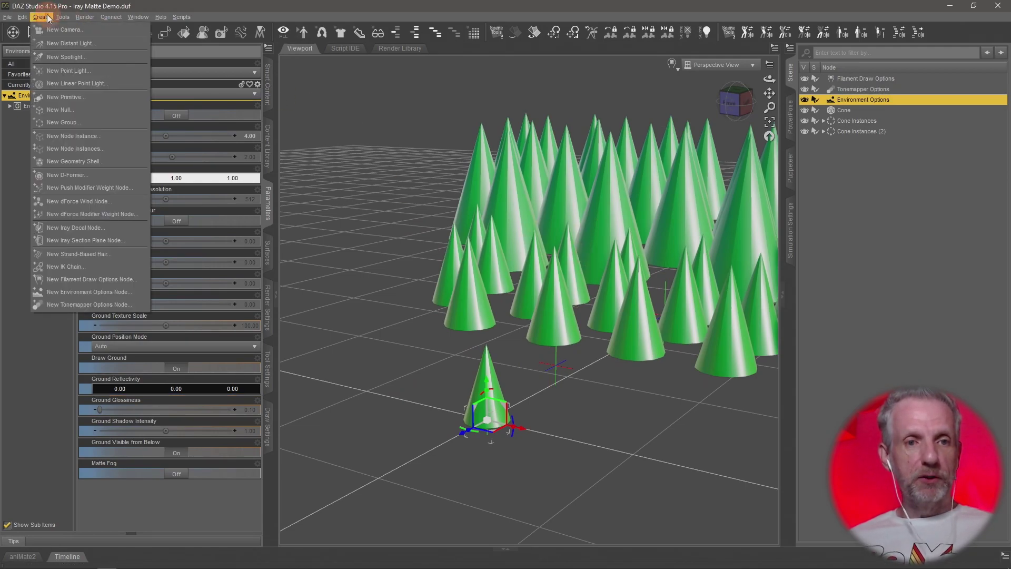
pyautogui.click(83, 95)
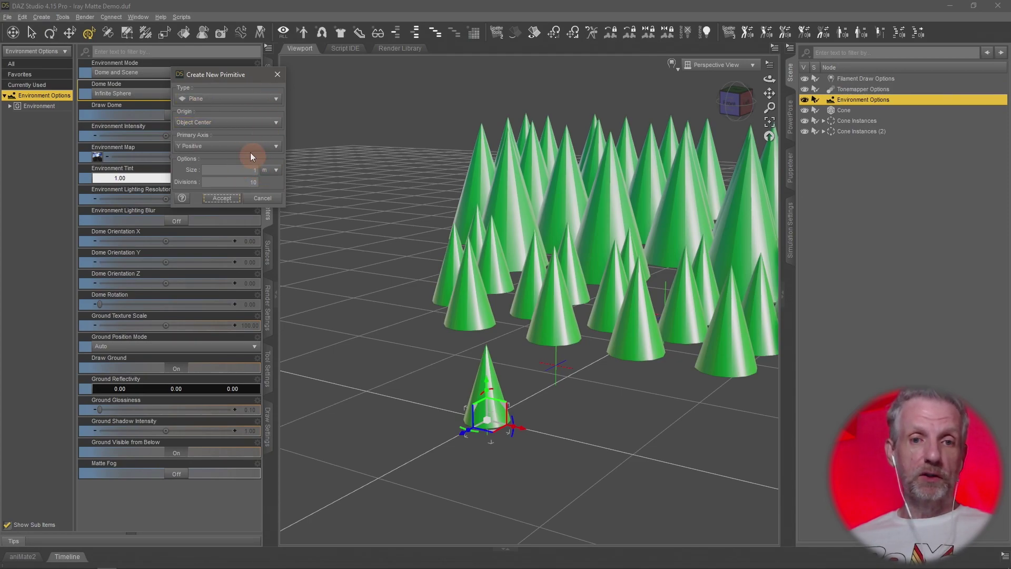
pyautogui.click(222, 198)
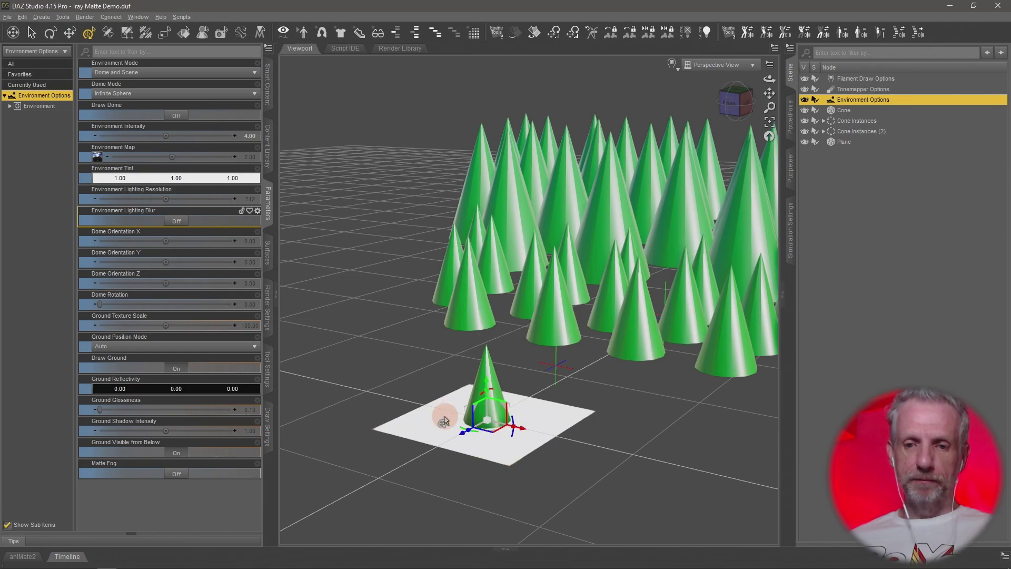
# Set the new plane's base color to dark grey with RGB 47, 47, 47.
pyautogui.keyDown('ctrl'); pyautogui.keyDown('alt'); pyautogui.moveTo(445, 420); pyautogui.dragTo(445, 418); pyautogui.keyUp('alt'); pyautogui.keyUp('ctrl')
pyautogui.hotkey('ctrl', 'f')
pyautogui.scroll(-6, 444, 419)
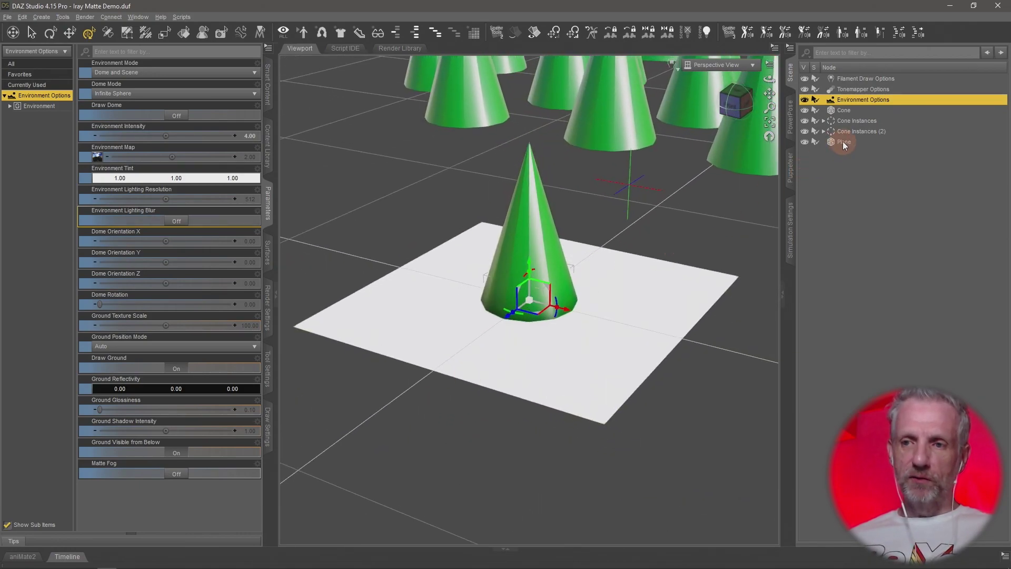
pyautogui.click(843, 141)
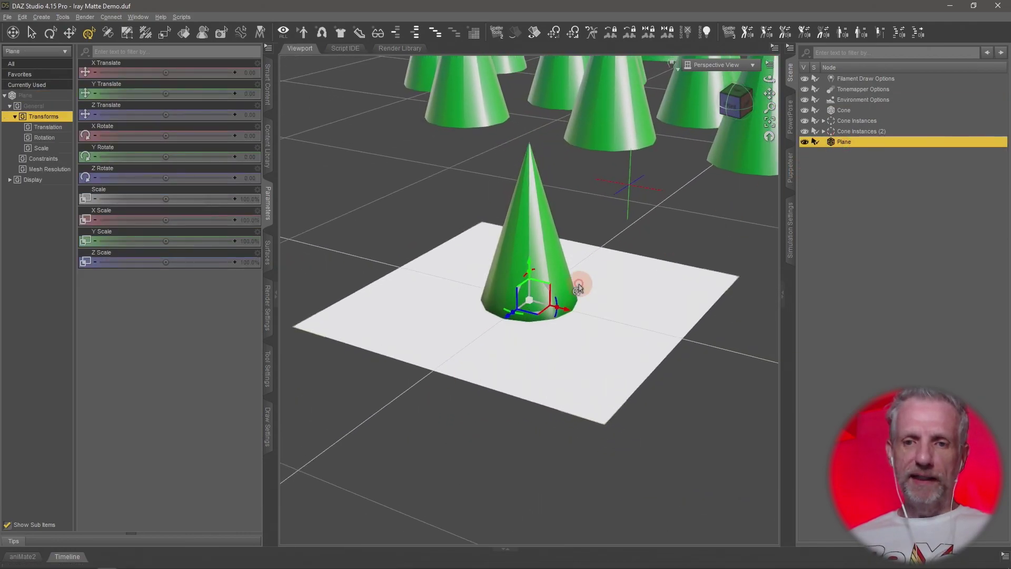
pyautogui.click(268, 252)
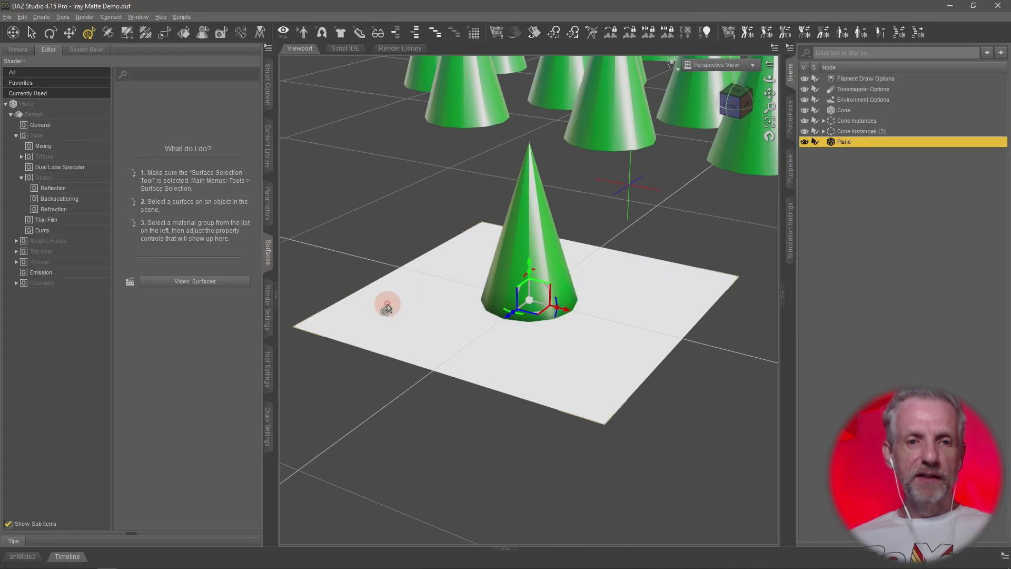
pyautogui.click(64, 135)
pyautogui.click(213, 138)
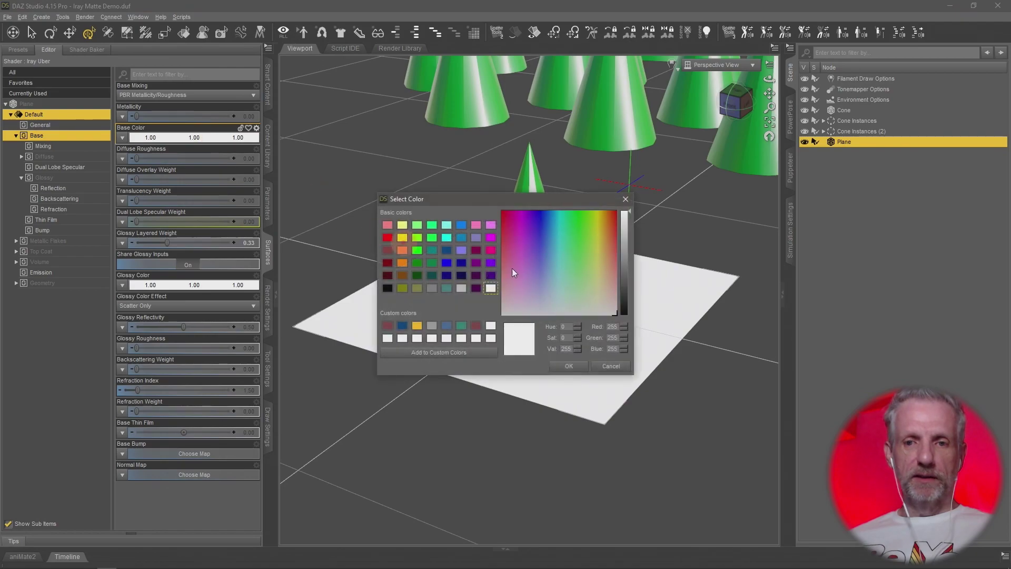
pyautogui.click(624, 295)
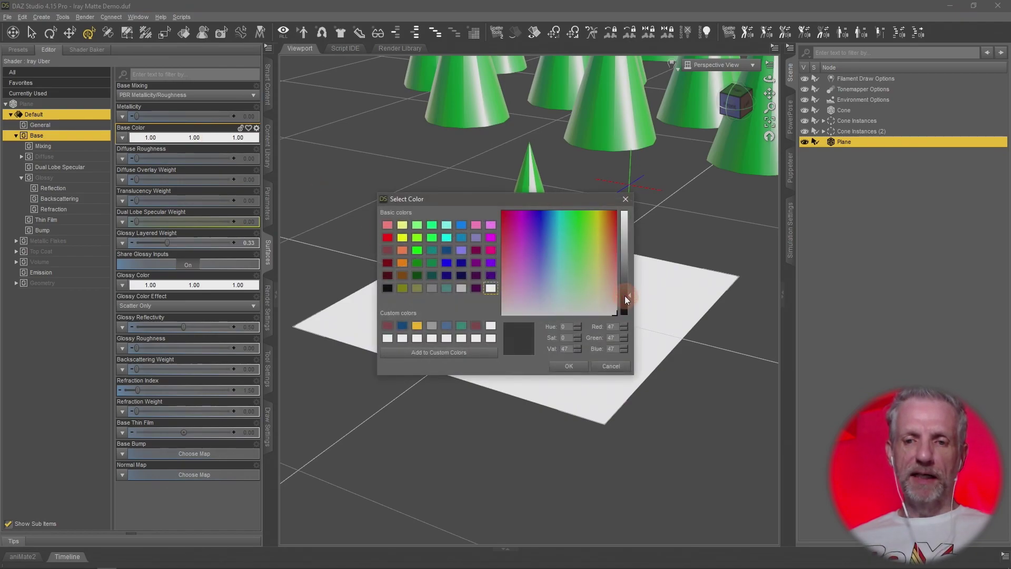
pyautogui.click(571, 366)
# Set the plane surface's Glossy Roughness to 1.00.
pyautogui.keyDown('ctrl'); pyautogui.keyDown('alt'); pyautogui.moveTo(605, 359); pyautogui.dragTo(605, 356); pyautogui.keyUp('alt'); pyautogui.keyUp('ctrl')
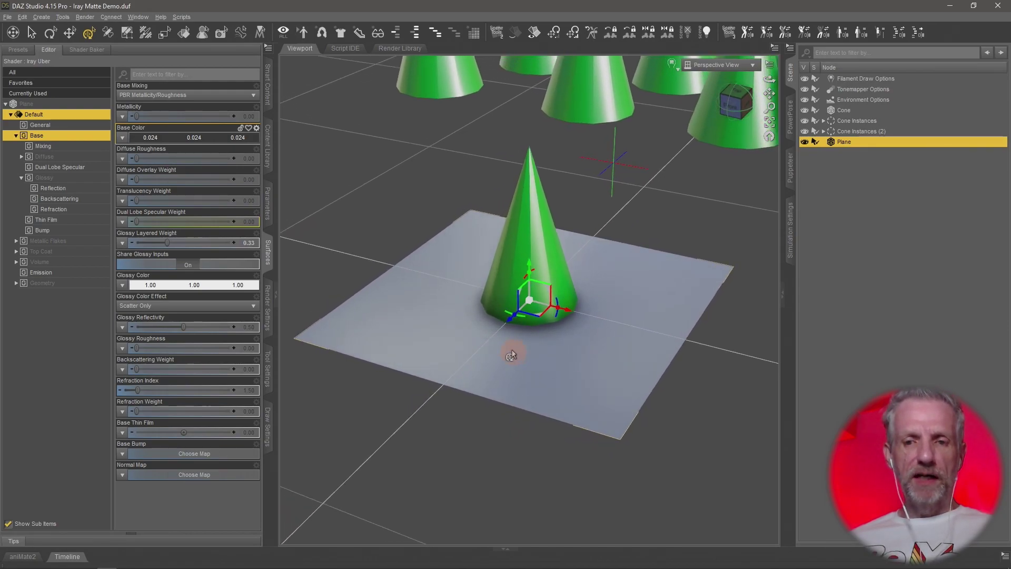
pyautogui.click(63, 168)
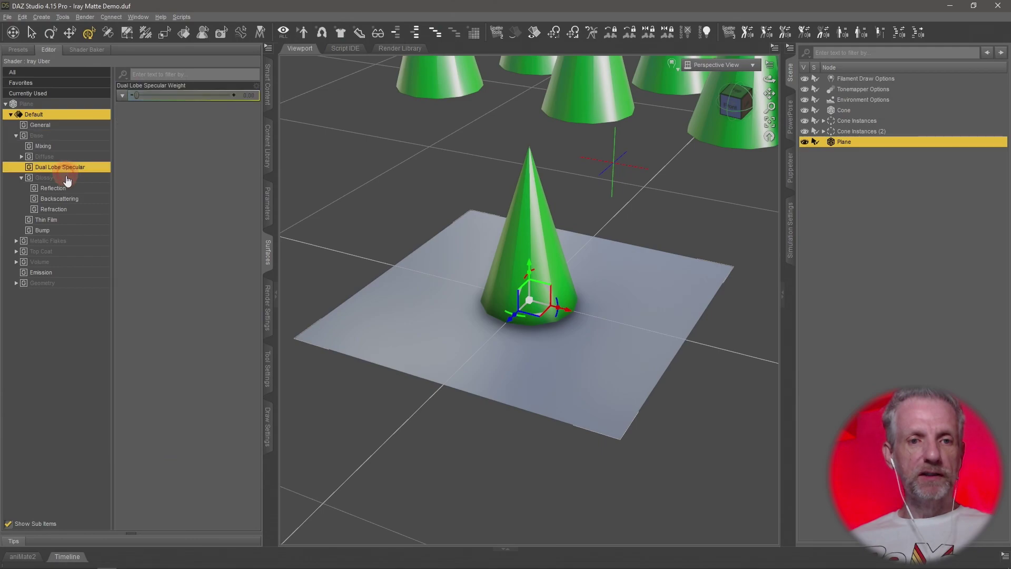
pyautogui.click(67, 178)
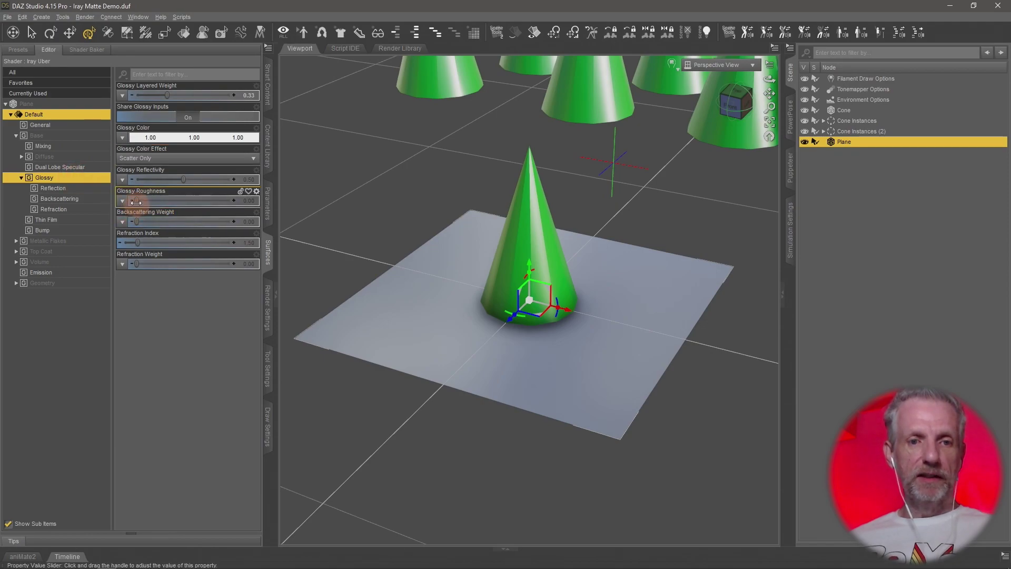
pyautogui.moveTo(136, 202); pyautogui.dragTo(272, 215)
# Switch the viewport draw style to NVIDIA Iray to preview the cone's shadow on the plane.
pyautogui.moveTo(428, 283); pyautogui.dragTo(430, 286, button='middle')
pyautogui.keyDown('alt'); pyautogui.moveTo(430, 286); pyautogui.dragTo(432, 285); pyautogui.keyUp('alt')
pyautogui.click(673, 67)
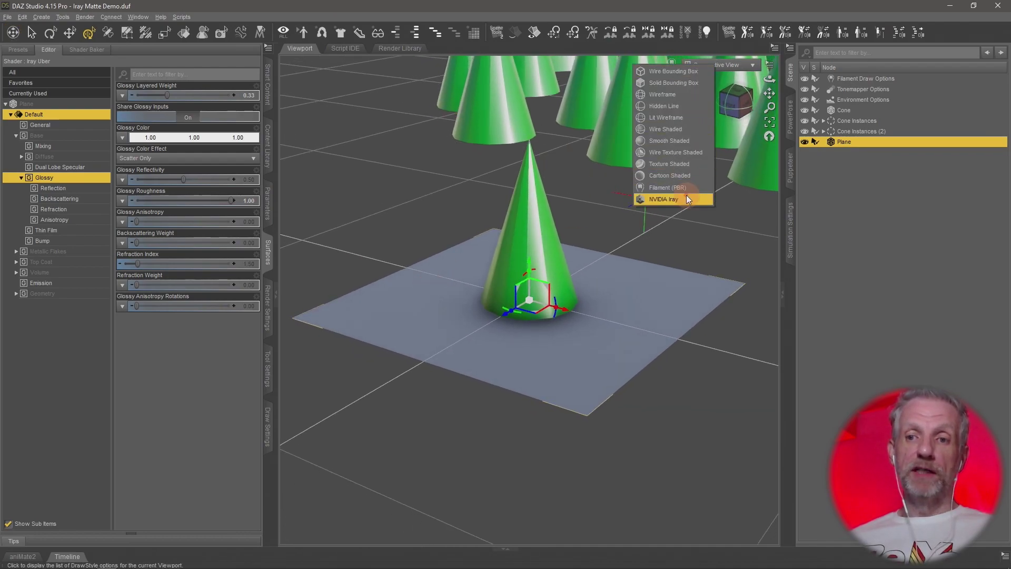
pyautogui.click(687, 199)
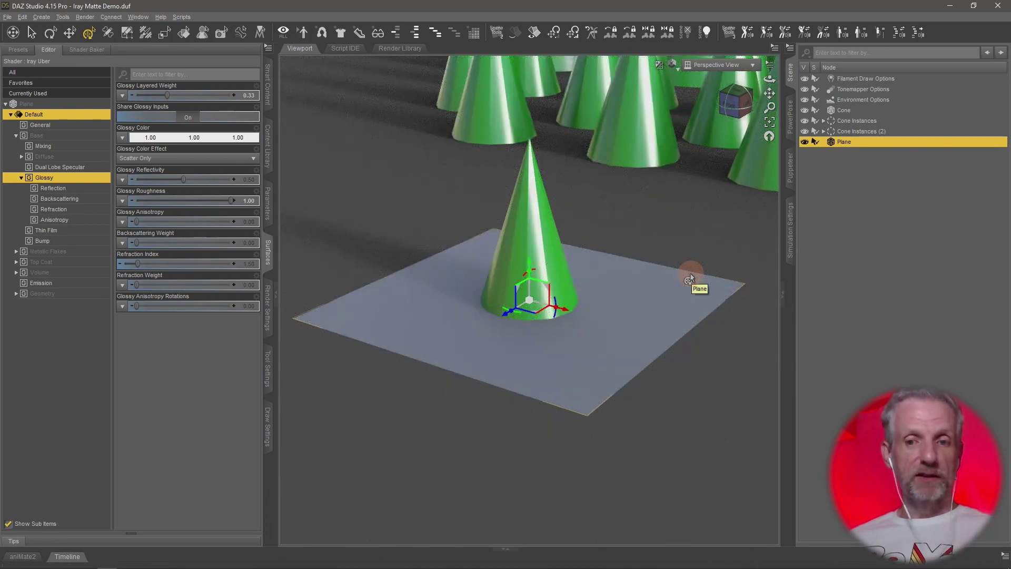
pyautogui.moveTo(640, 336)
pyautogui.keyDown('ctrl'); pyautogui.keyDown('alt'); pyautogui.mouseDown()
pyautogui.moveTo(650, 342)
pyautogui.moveTo(631, 334)
pyautogui.mouseUp(); pyautogui.keyUp('alt'); pyautogui.keyUp('ctrl')
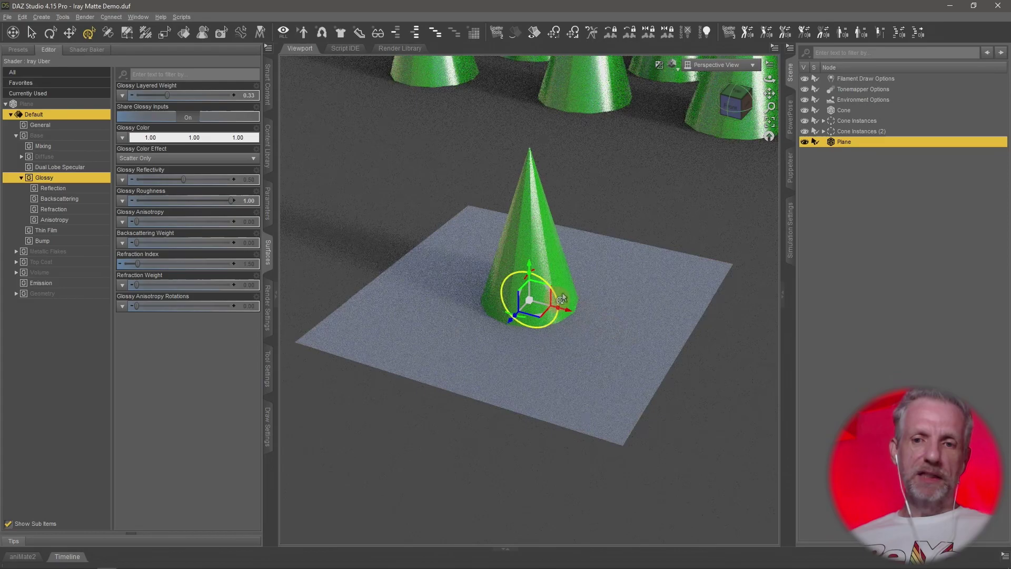
# Raise the plane vertically above the ground so it cuts through the cone.
pyautogui.moveTo(529, 263); pyautogui.dragTo(531, 216)
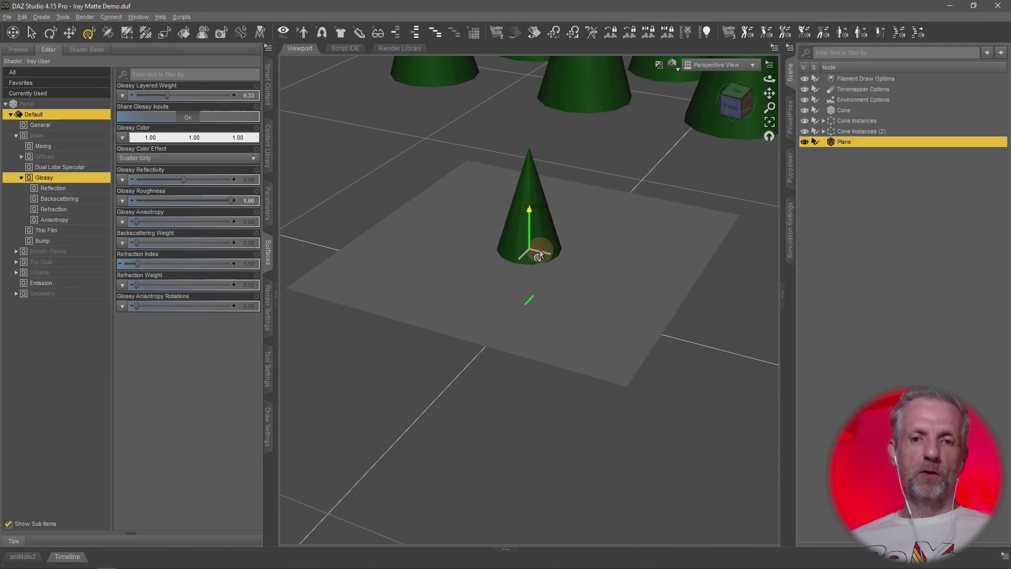
pyautogui.keyDown('ctrl'); pyautogui.keyDown('alt'); pyautogui.moveTo(540, 250); pyautogui.dragTo(532, 248, button='right'); pyautogui.keyUp('alt'); pyautogui.keyUp('ctrl')
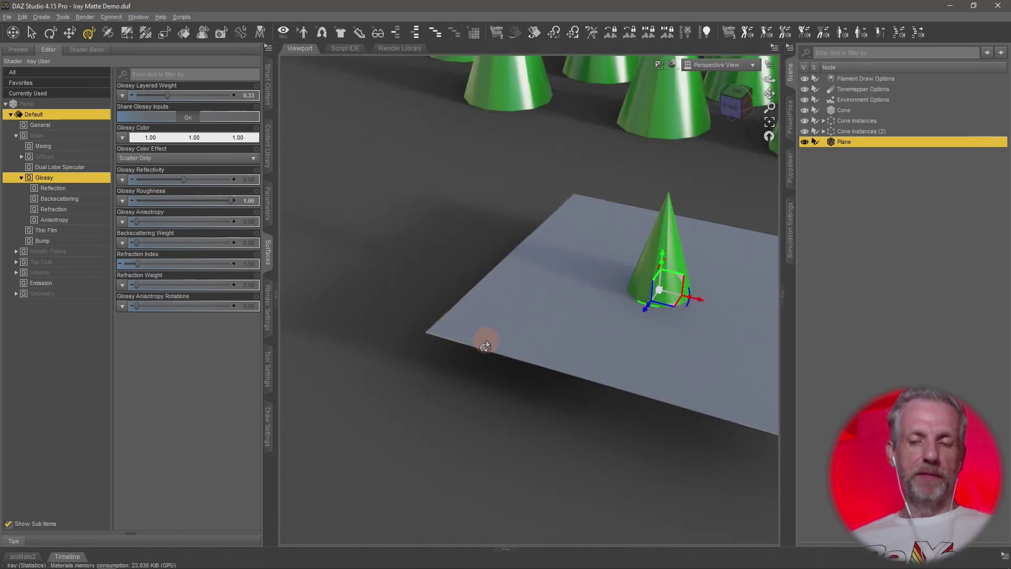
pyautogui.keyDown('ctrl'); pyautogui.keyDown('alt'); pyautogui.moveTo(487, 341); pyautogui.dragTo(486, 338); pyautogui.keyUp('alt'); pyautogui.keyUp('ctrl')
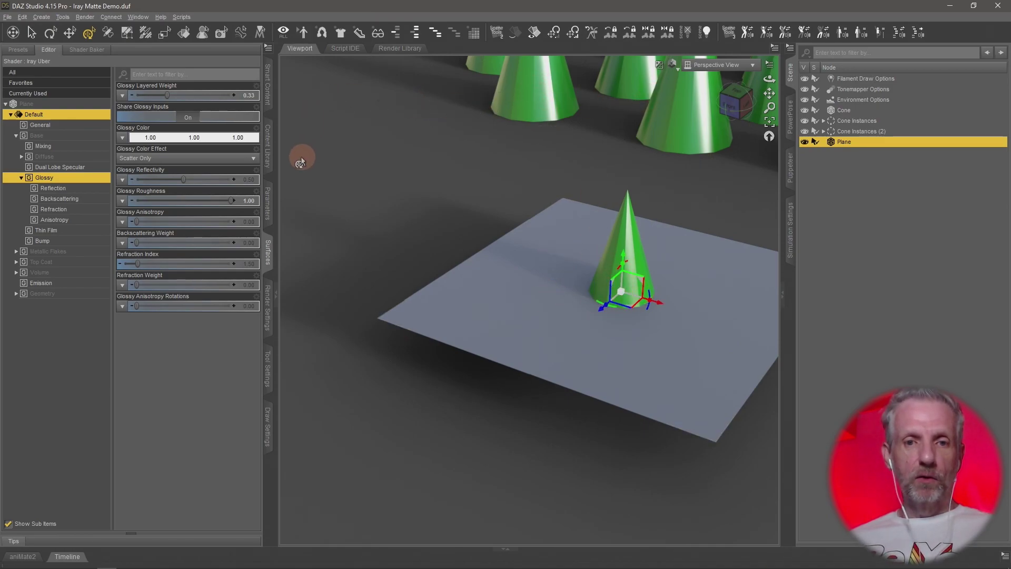
# Open the Utilities folder under Scripts in My DAZ 3D Library in the content library.
pyautogui.click(268, 144)
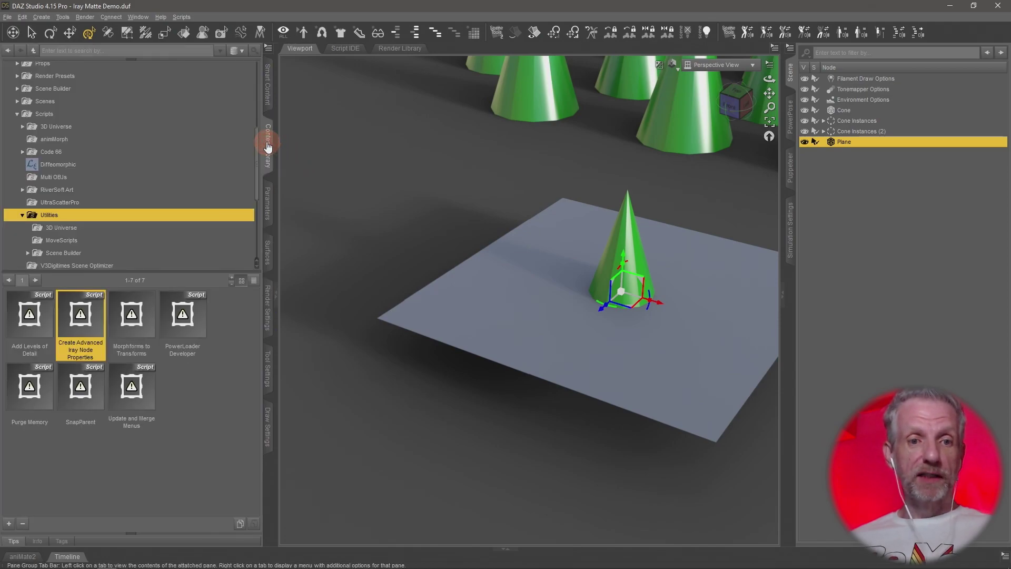
pyautogui.scroll(5, 145, 131)
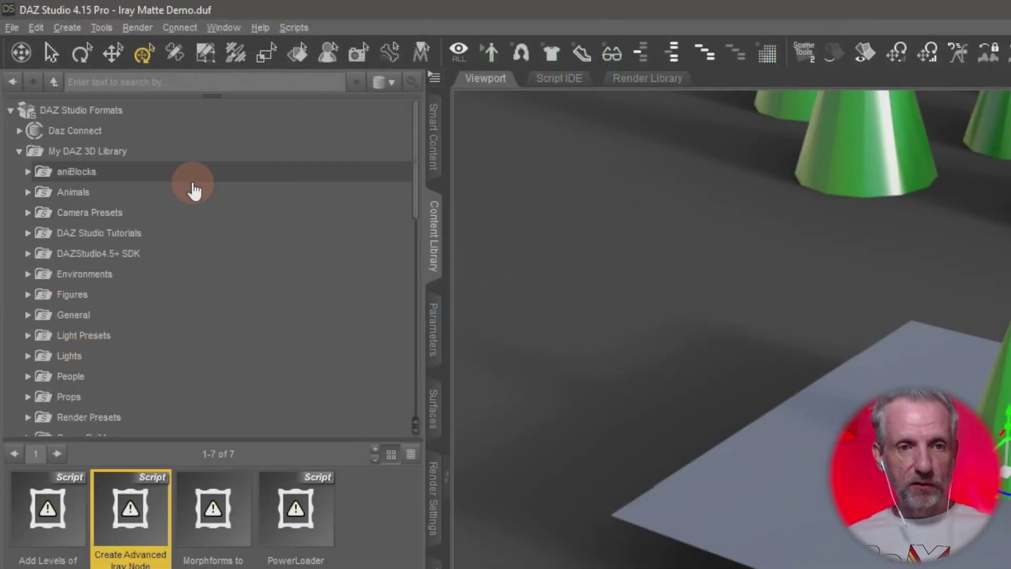
pyautogui.click(88, 97)
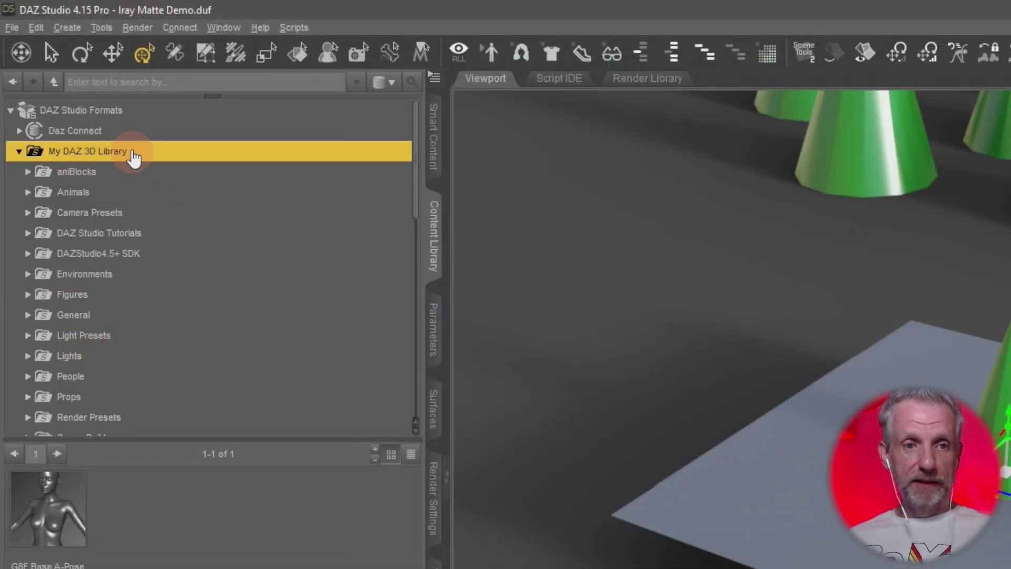
pyautogui.scroll(-1, 141, 164)
pyautogui.scroll(-3, 142, 165)
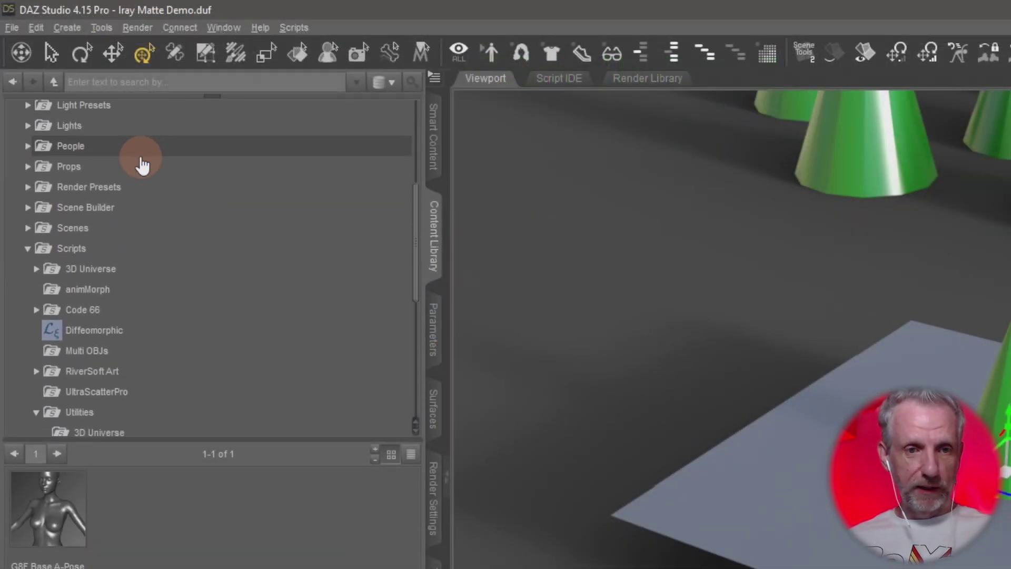
pyautogui.click(140, 257)
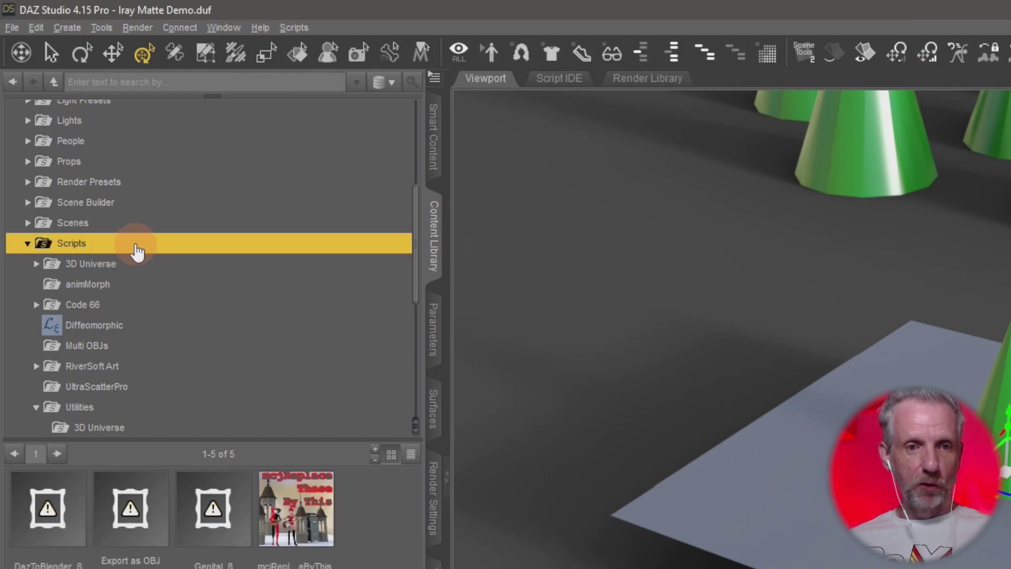
pyautogui.scroll(-1, 139, 252)
pyautogui.scroll(-2, 137, 251)
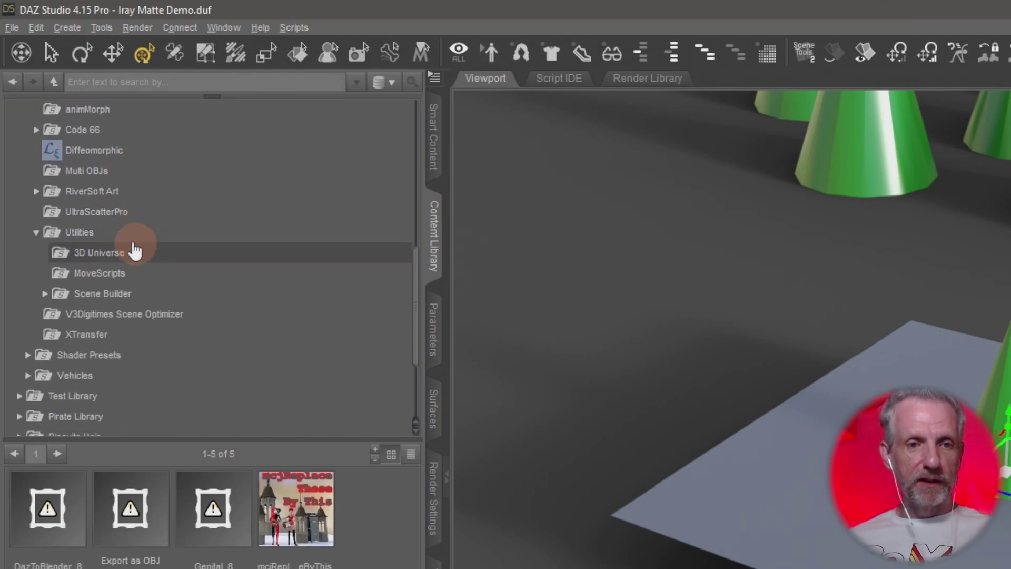
pyautogui.click(140, 233)
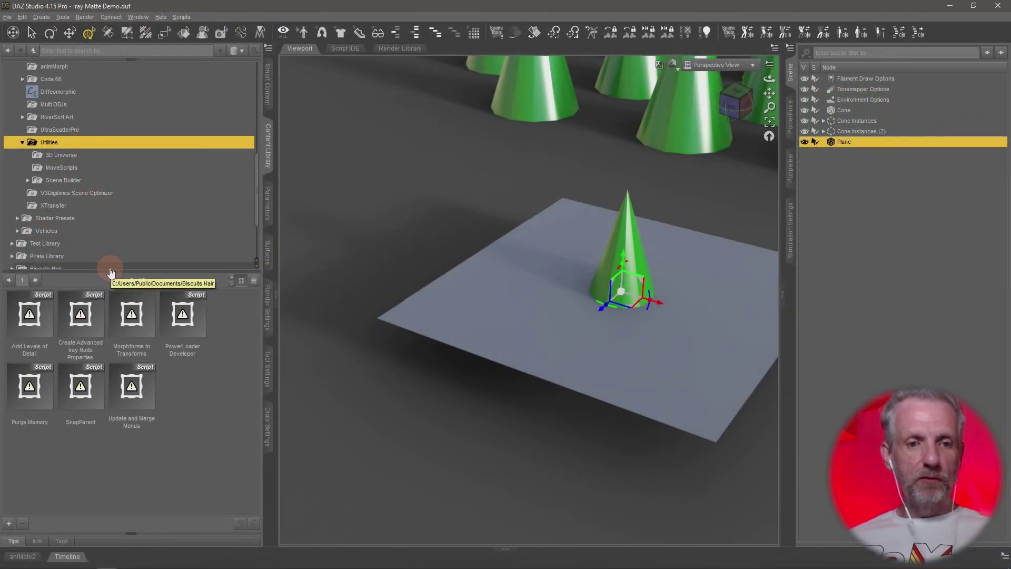
# Run the Create Advanced Iray Node Properties script on the selected plane.
pyautogui.click(80, 319)
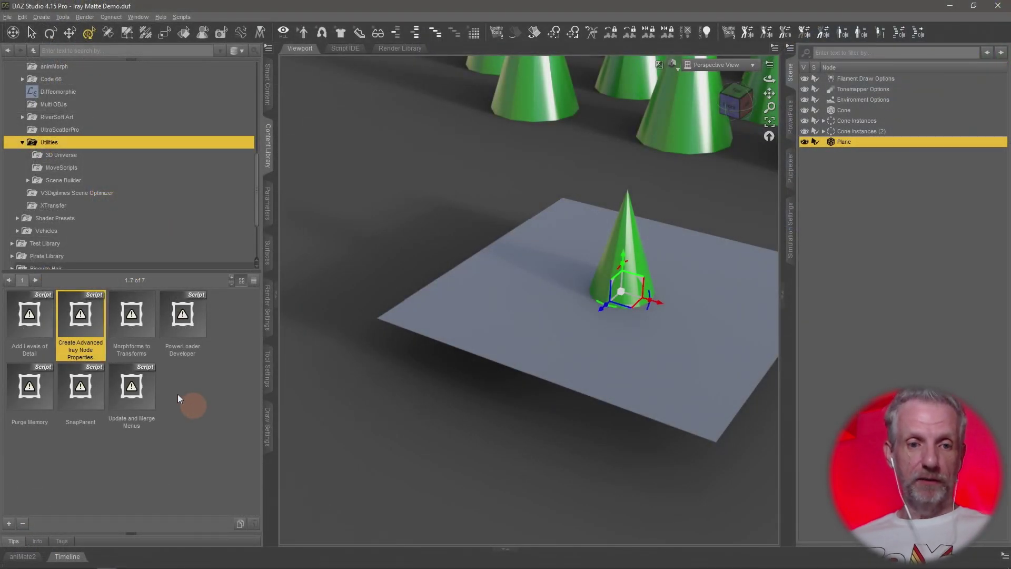
pyautogui.doubleClick(80, 330)
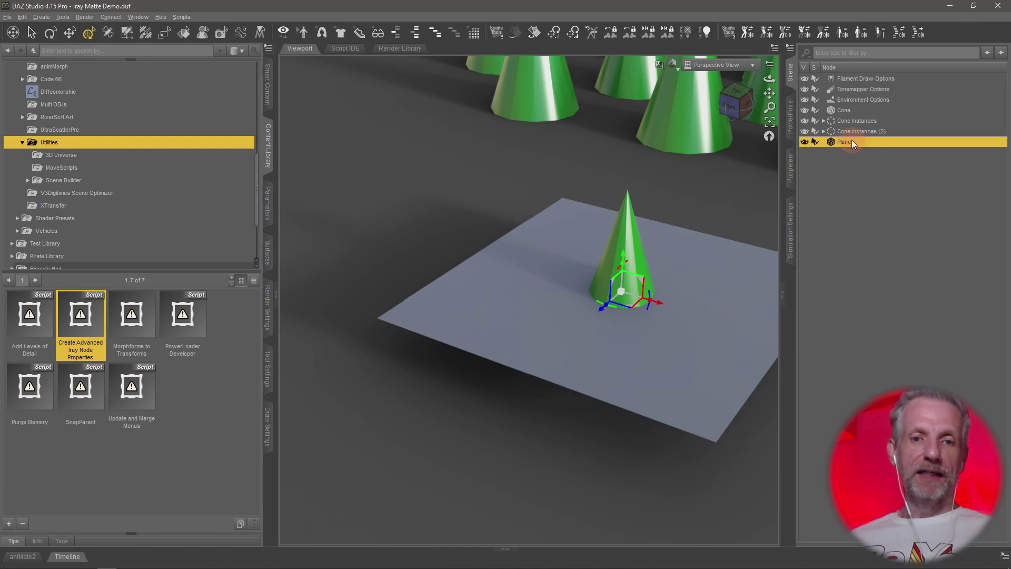
# Turn on Enable Iray Matte in the plane's Iray rendering parameters.
pyautogui.click(271, 210)
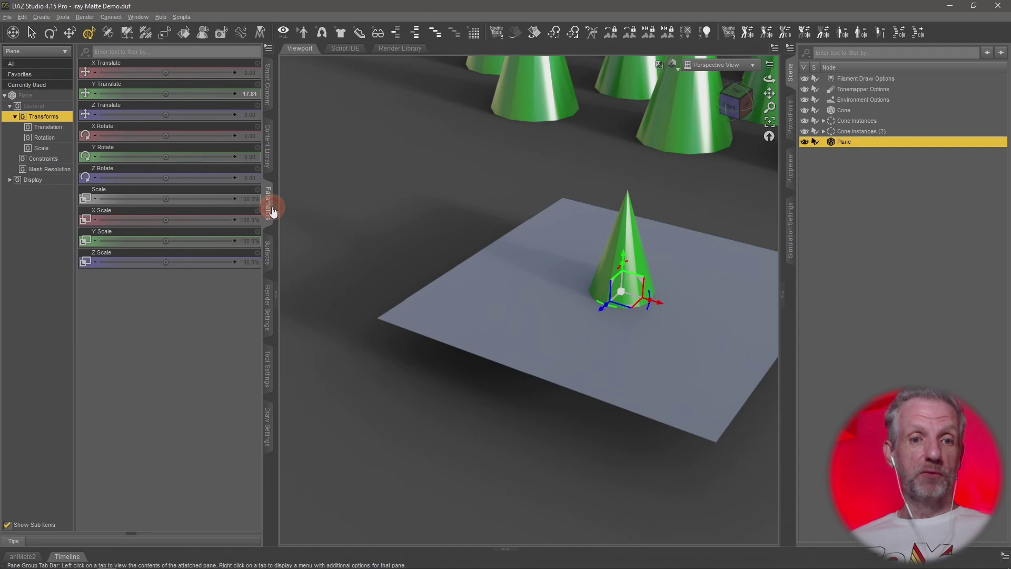
pyautogui.click(59, 185)
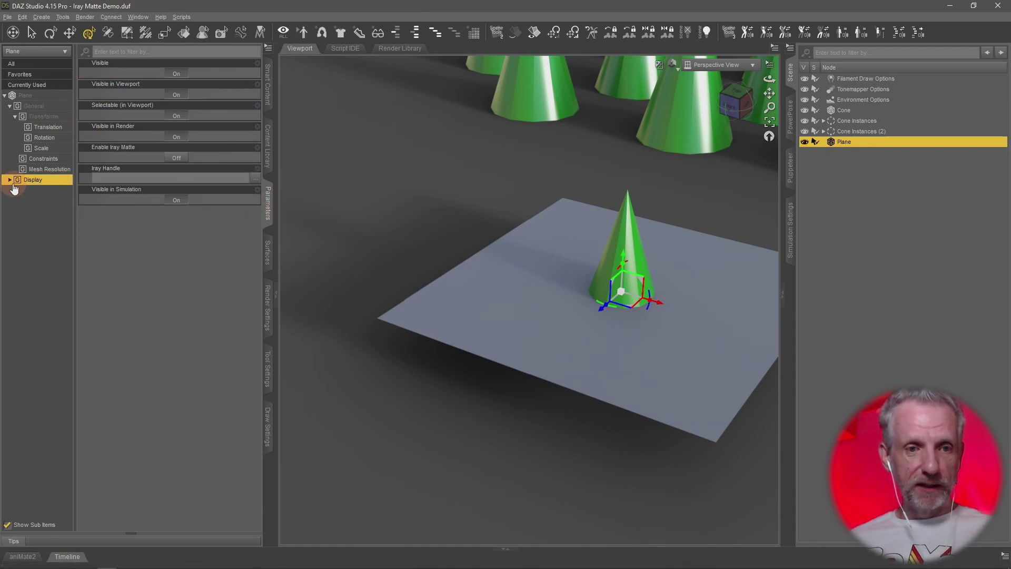
pyautogui.click(10, 179)
pyautogui.click(43, 202)
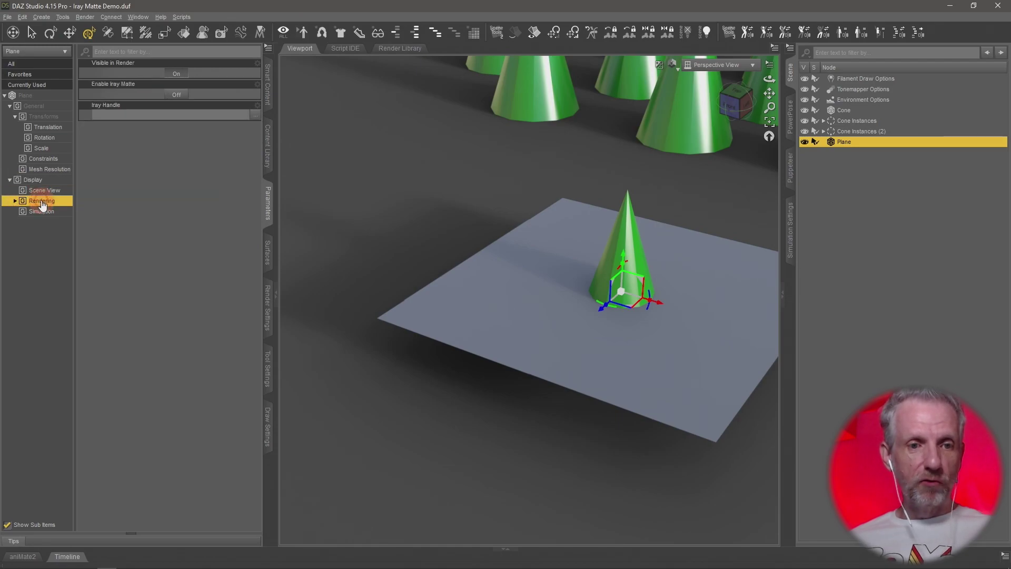
pyautogui.doubleClick(43, 203)
pyautogui.click(58, 212)
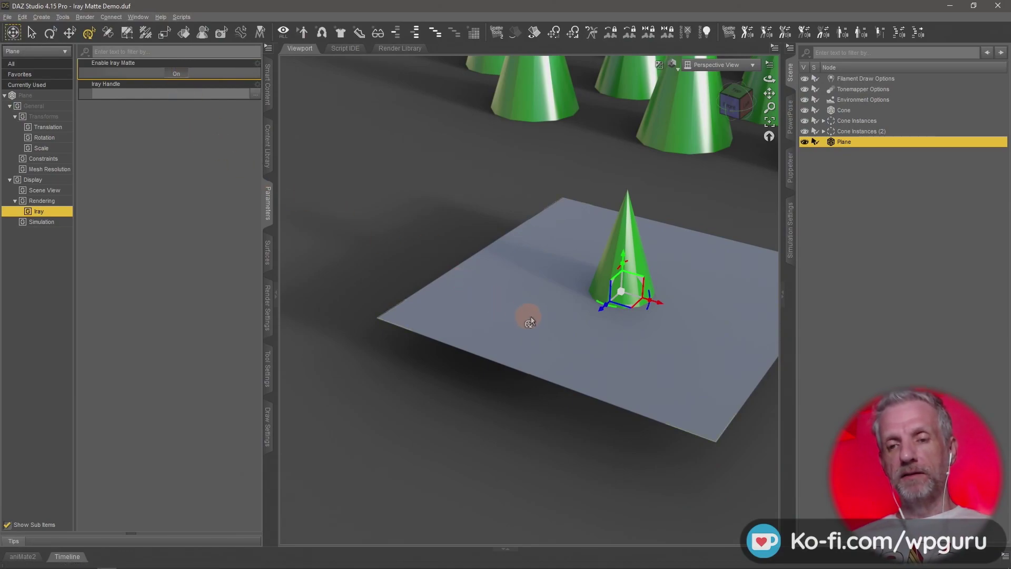
# Refresh the Iray preview of the matte plane by switching the draw style to Filament (PBR) and back to NVIDIA Iray.
pyautogui.moveTo(538, 321); pyautogui.dragTo(486, 321, button='middle')
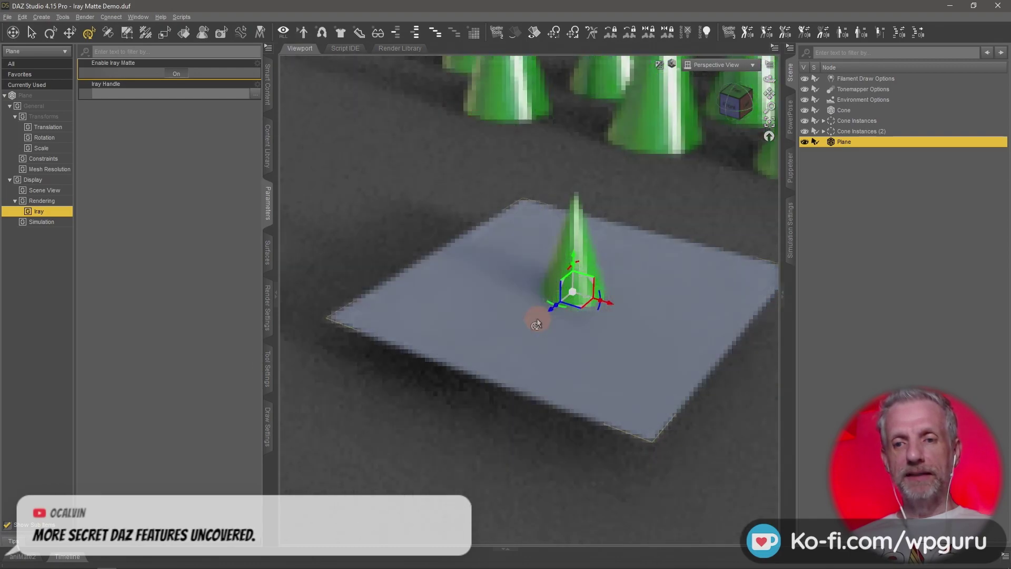
pyautogui.click(515, 340)
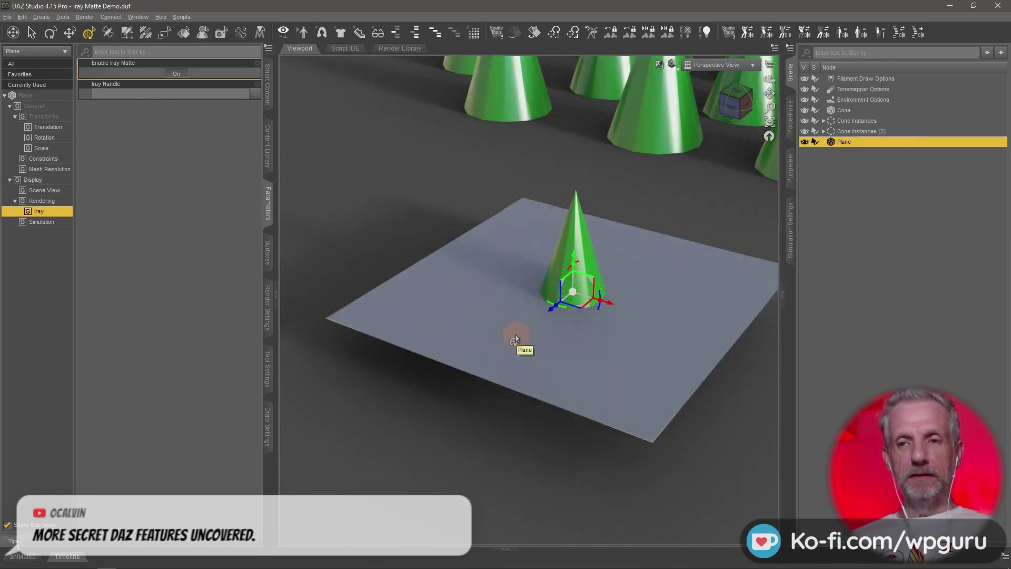
pyautogui.click(673, 66)
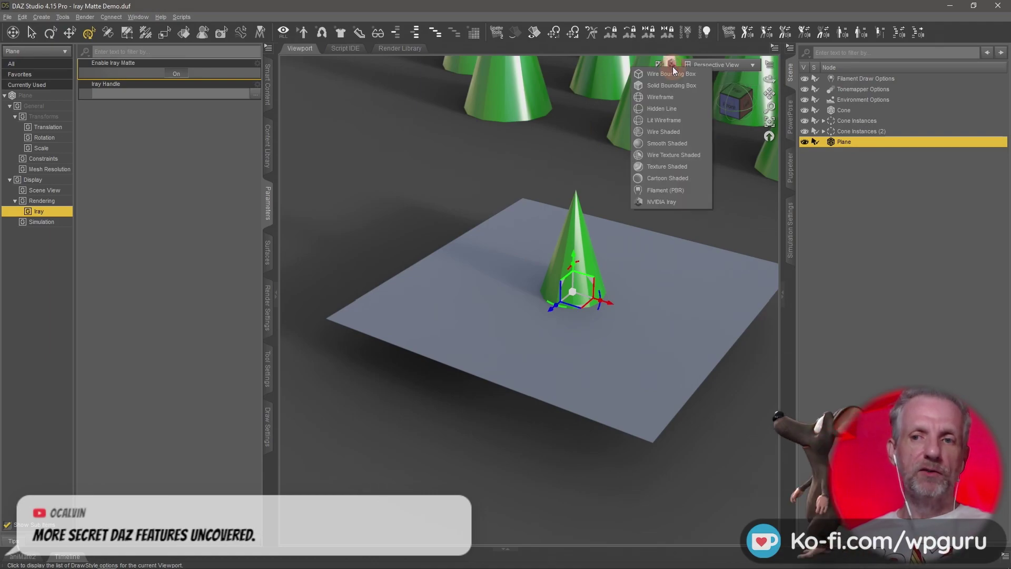
pyautogui.click(678, 189)
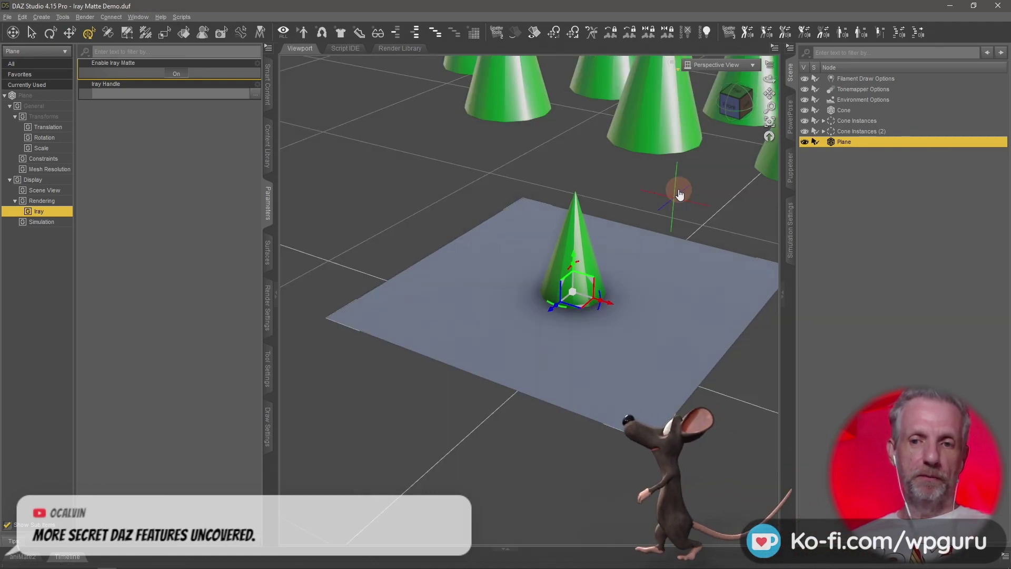
pyautogui.click(673, 65)
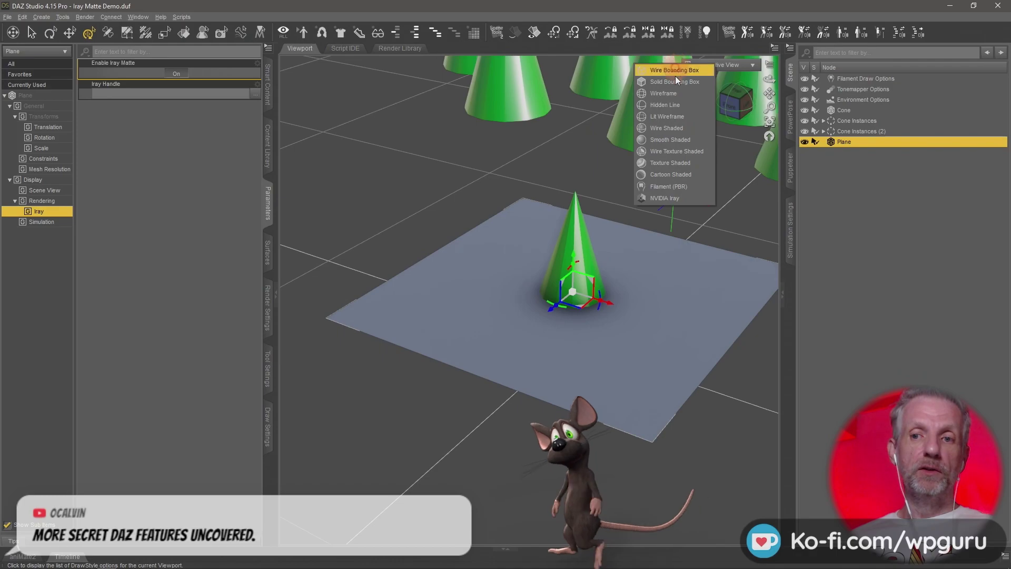
pyautogui.click(682, 197)
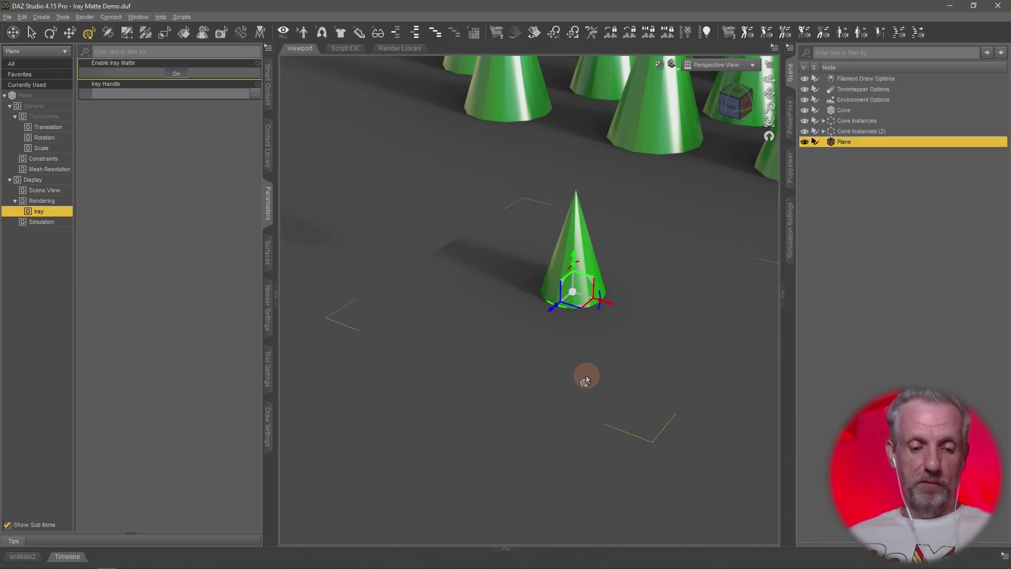
# Scale the matte plane up to about 527.6% and move it along Z to about -31.81 so it reaches the neighbouring cones.
pyautogui.moveTo(587, 376)
pyautogui.keyDown('ctrl'); pyautogui.keyDown('alt'); pyautogui.mouseDown()
pyautogui.moveTo(574, 372)
pyautogui.moveTo(584, 369)
pyautogui.moveTo(582, 378)
pyautogui.mouseUp(); pyautogui.keyUp('alt'); pyautogui.keyUp('ctrl')
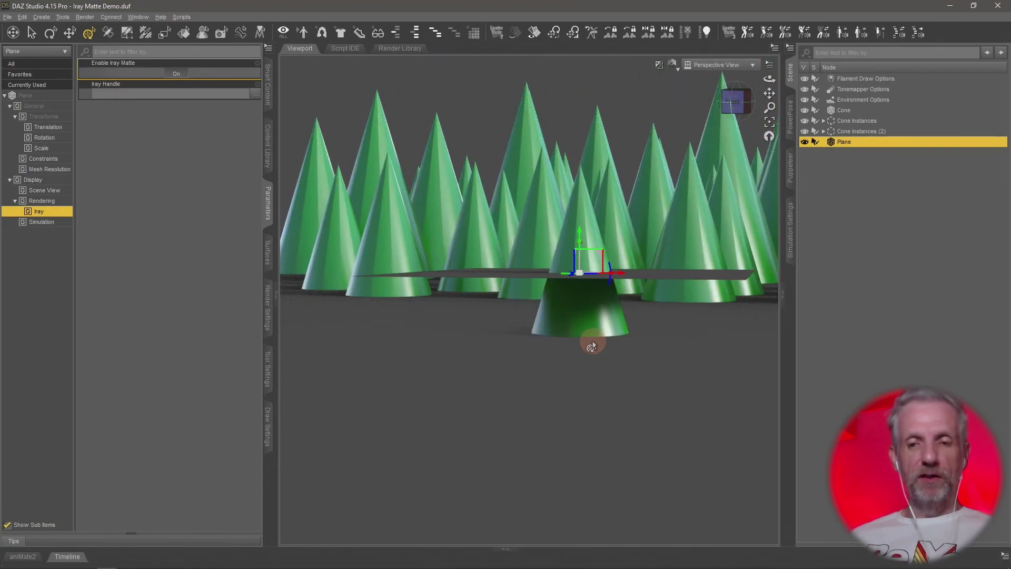
pyautogui.moveTo(592, 341); pyautogui.dragTo(593, 342)
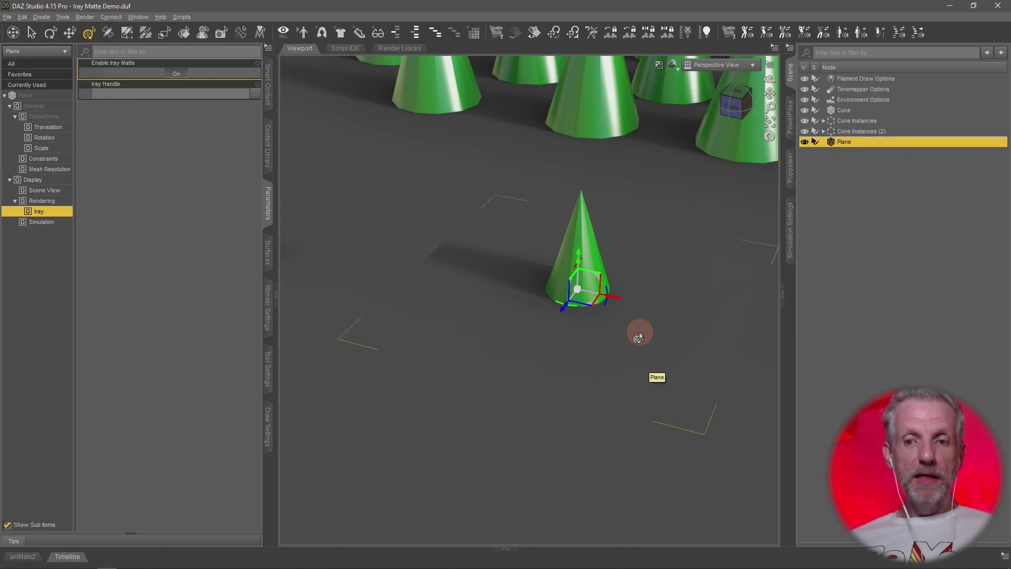
pyautogui.moveTo(640, 332)
pyautogui.mouseDown(button='middle')
pyautogui.moveTo(623, 341)
pyautogui.moveTo(643, 330)
pyautogui.mouseUp(button='middle')
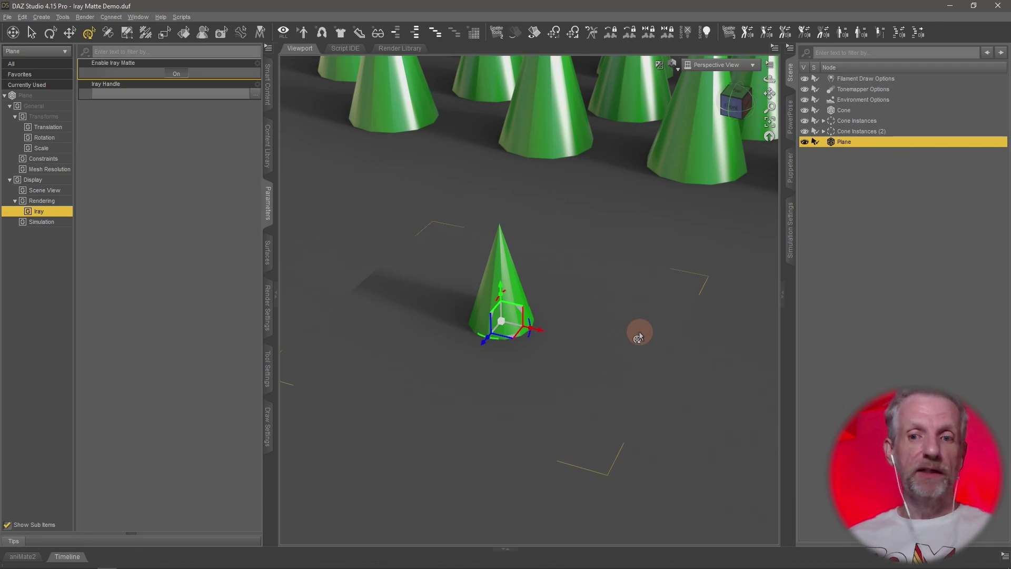
pyautogui.keyDown('ctrl'); pyautogui.keyDown('alt'); pyautogui.moveTo(608, 328); pyautogui.dragTo(593, 311); pyautogui.keyUp('alt'); pyautogui.keyUp('ctrl')
pyautogui.keyDown('ctrl'); pyautogui.keyDown('alt'); pyautogui.moveTo(592, 310); pyautogui.dragTo(586, 311, button='right'); pyautogui.keyUp('alt'); pyautogui.keyUp('ctrl')
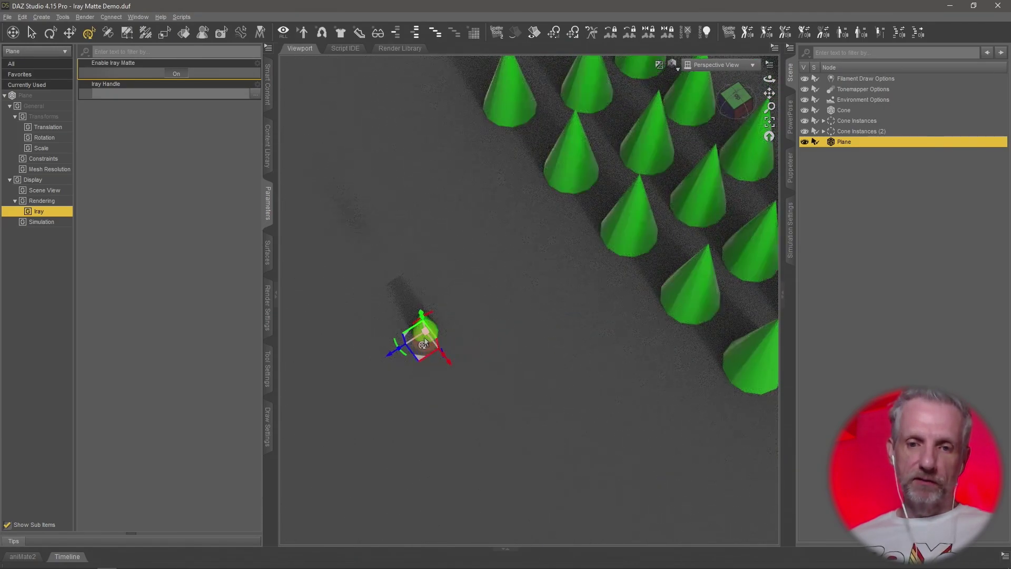
pyautogui.moveTo(426, 337)
pyautogui.mouseDown()
pyautogui.moveTo(565, 394)
pyautogui.moveTo(544, 387)
pyautogui.moveTo(527, 354)
pyautogui.mouseUp()
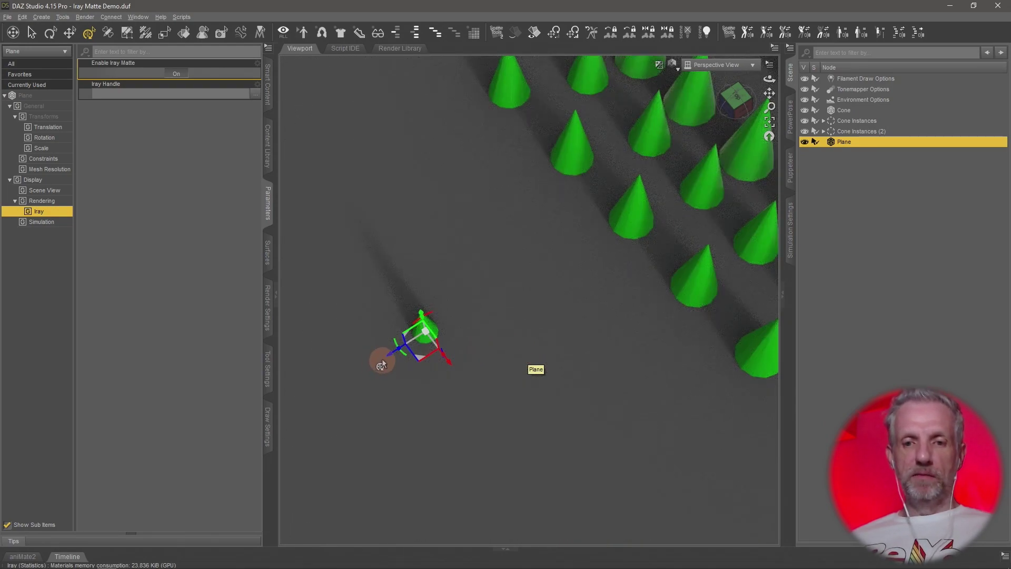
pyautogui.moveTo(396, 351)
pyautogui.mouseDown()
pyautogui.moveTo(438, 330)
pyautogui.moveTo(429, 340)
pyautogui.moveTo(447, 338)
pyautogui.mouseUp()
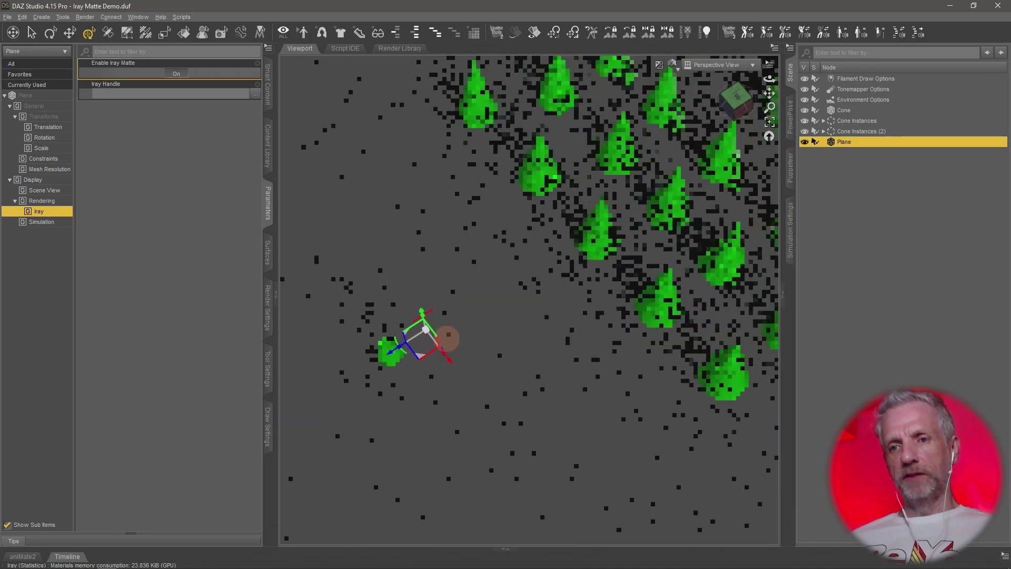
# Hide the plane and show it again to compare the small cones with and without the matte cutting through them.
pyautogui.keyDown('ctrl'); pyautogui.keyDown('alt'); pyautogui.moveTo(556, 278); pyautogui.dragTo(555, 279); pyautogui.keyUp('alt'); pyautogui.keyUp('ctrl')
pyautogui.moveTo(599, 304)
pyautogui.keyDown('ctrl'); pyautogui.keyDown('alt'); pyautogui.mouseDown()
pyautogui.moveTo(585, 298)
pyautogui.moveTo(607, 303)
pyautogui.mouseUp(); pyautogui.keyUp('alt'); pyautogui.keyUp('ctrl')
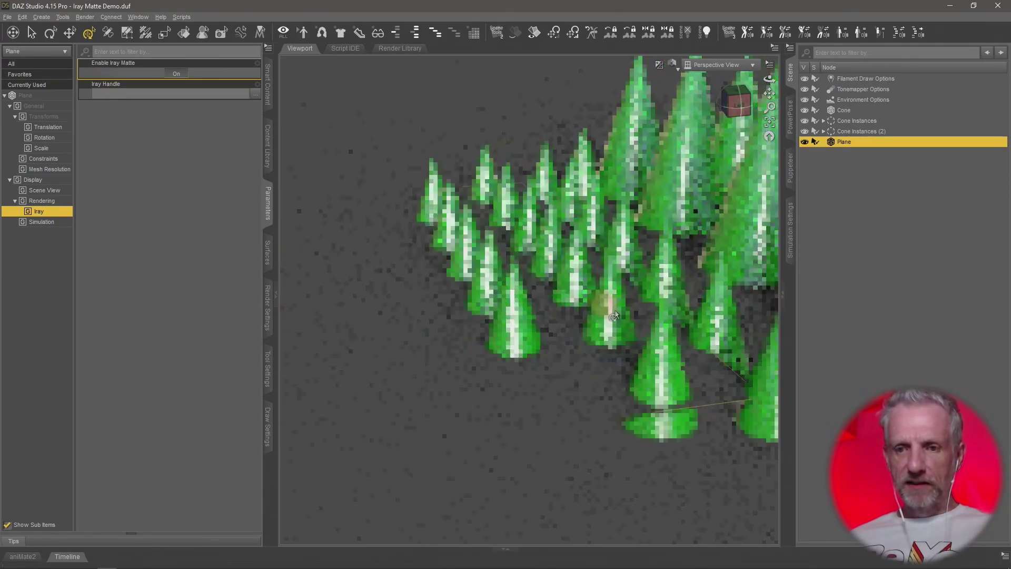
pyautogui.keyDown('ctrl'); pyautogui.keyDown('alt'); pyautogui.moveTo(620, 354); pyautogui.dragTo(621, 356); pyautogui.keyUp('alt'); pyautogui.keyUp('ctrl')
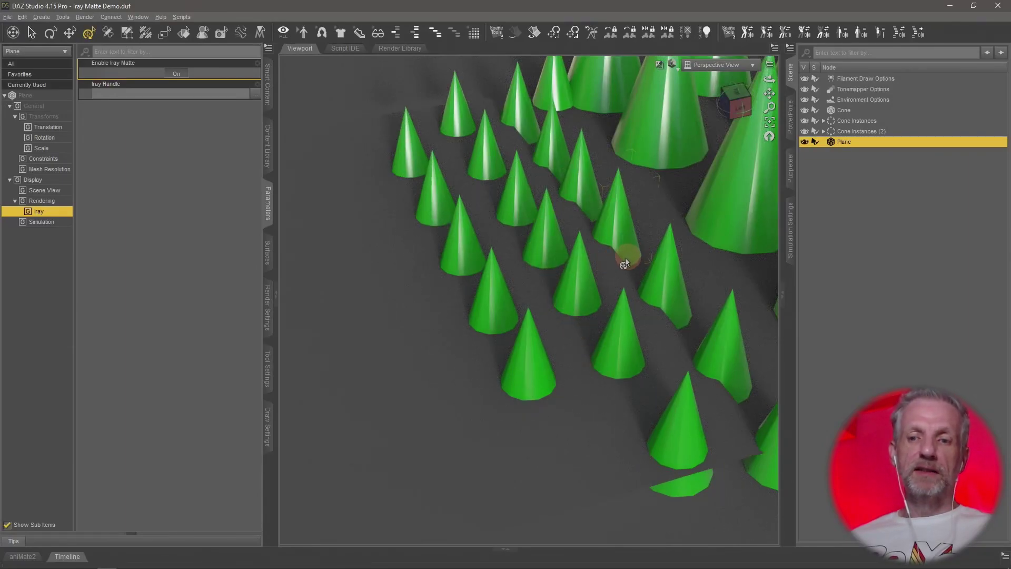
pyautogui.click(805, 142)
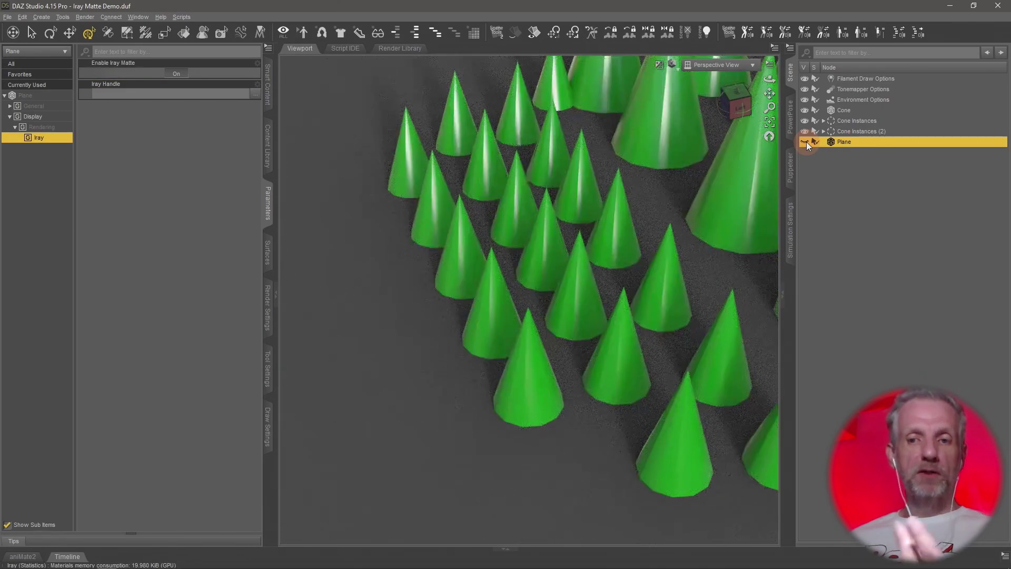
pyautogui.click(805, 142)
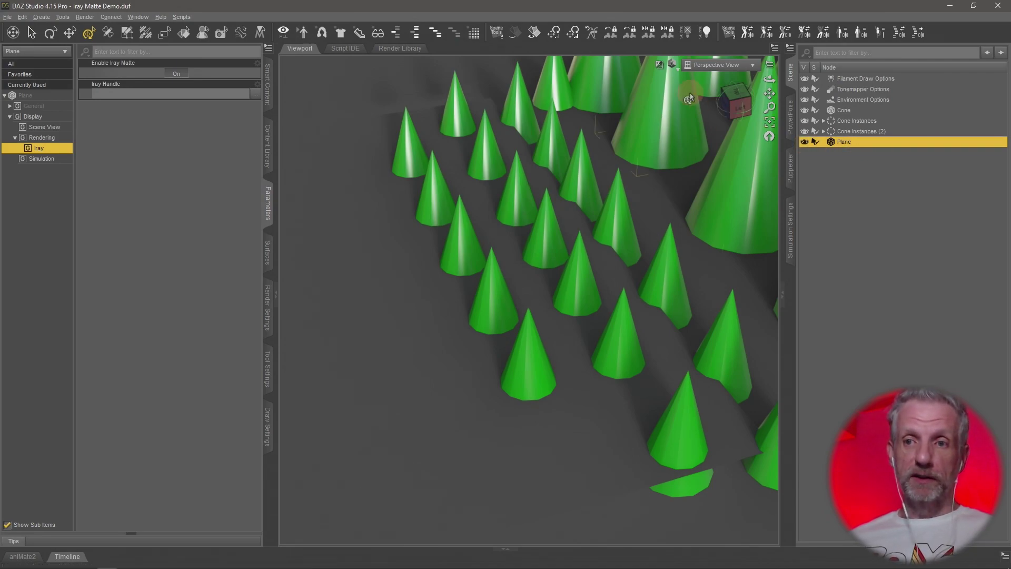
# Switch the viewport draw style to Filament (PBR) to view the whole plane among the cones.
pyautogui.click(673, 64)
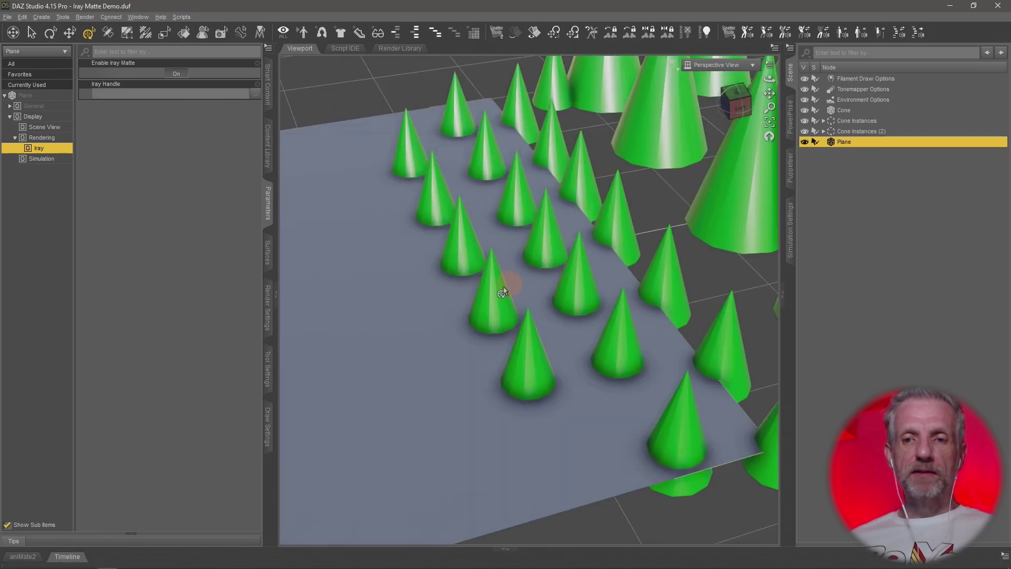
pyautogui.moveTo(434, 306)
pyautogui.mouseDown(button='middle')
pyautogui.moveTo(481, 294)
pyautogui.moveTo(436, 296)
pyautogui.mouseUp(button='middle')
pyautogui.scroll(-3, 481, 298)
pyautogui.scroll(-2, 480, 295)
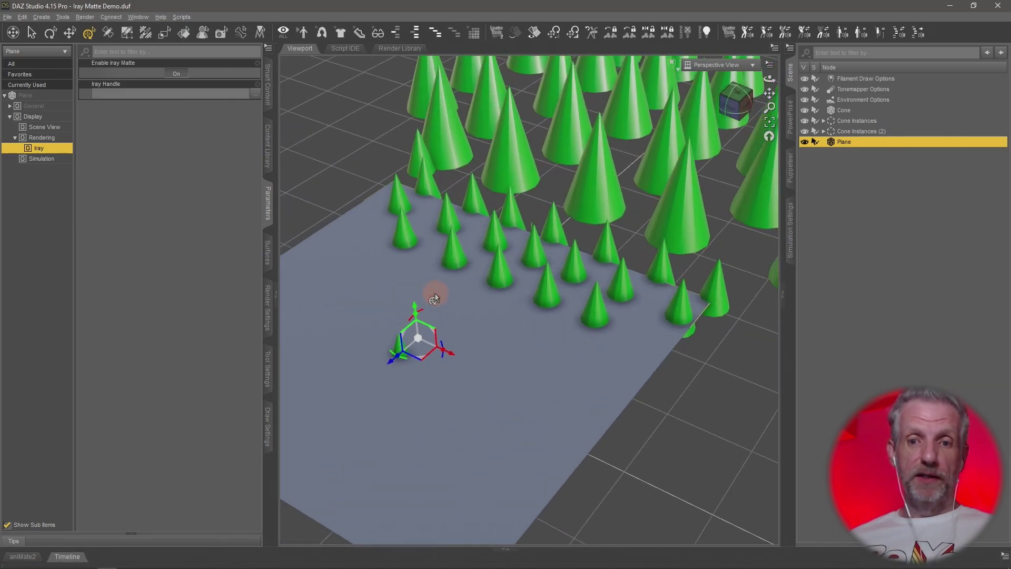
pyautogui.scroll(-2, 435, 295)
pyautogui.keyDown('alt'); pyautogui.moveTo(434, 298); pyautogui.dragTo(433, 298); pyautogui.keyUp('alt')
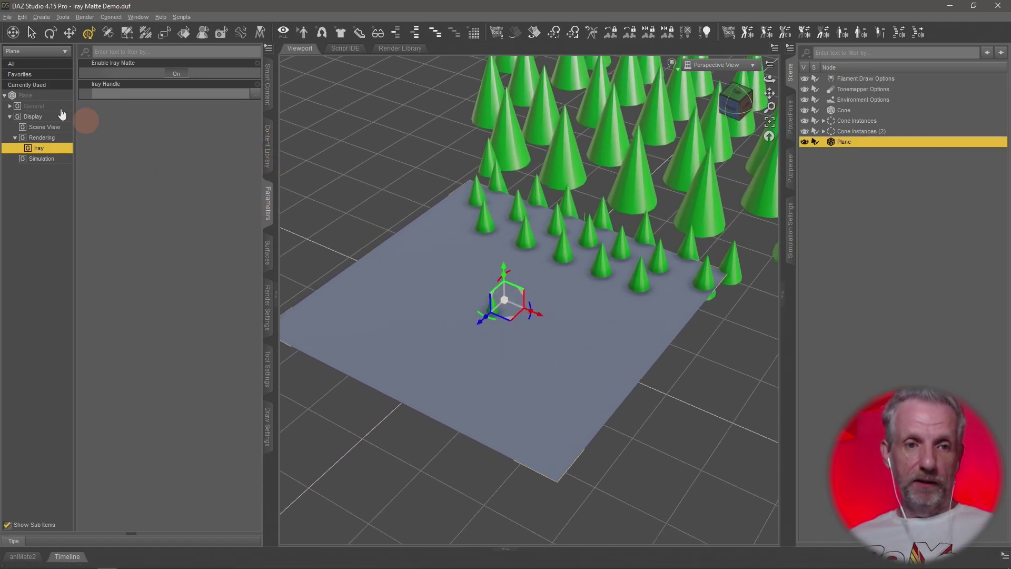
# Reset the plane's overall Scale to 100%.
pyautogui.click(32, 105)
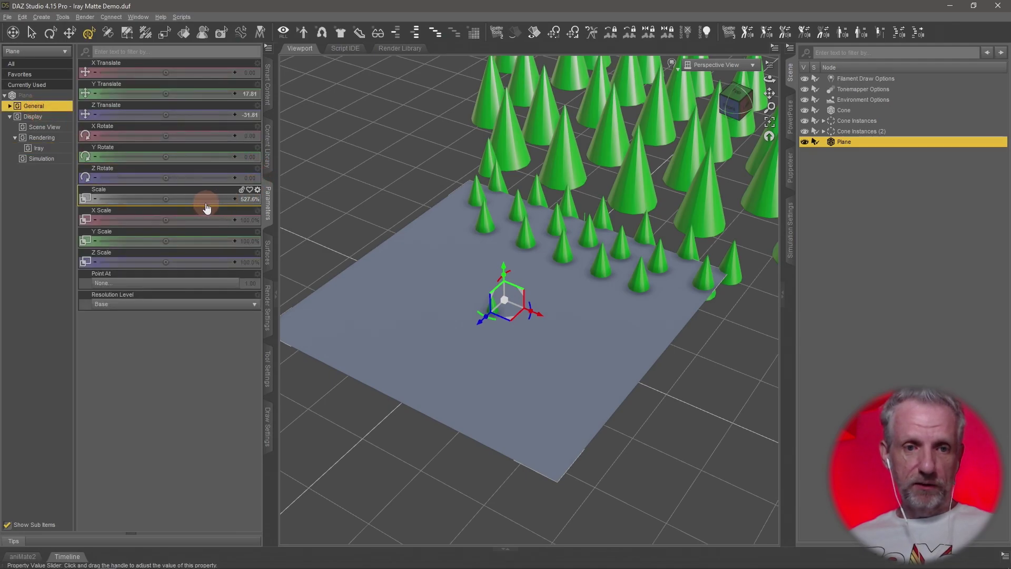
pyautogui.keyDown('alt'); pyautogui.click(207, 201); pyautogui.keyUp('alt')
pyautogui.click(486, 302)
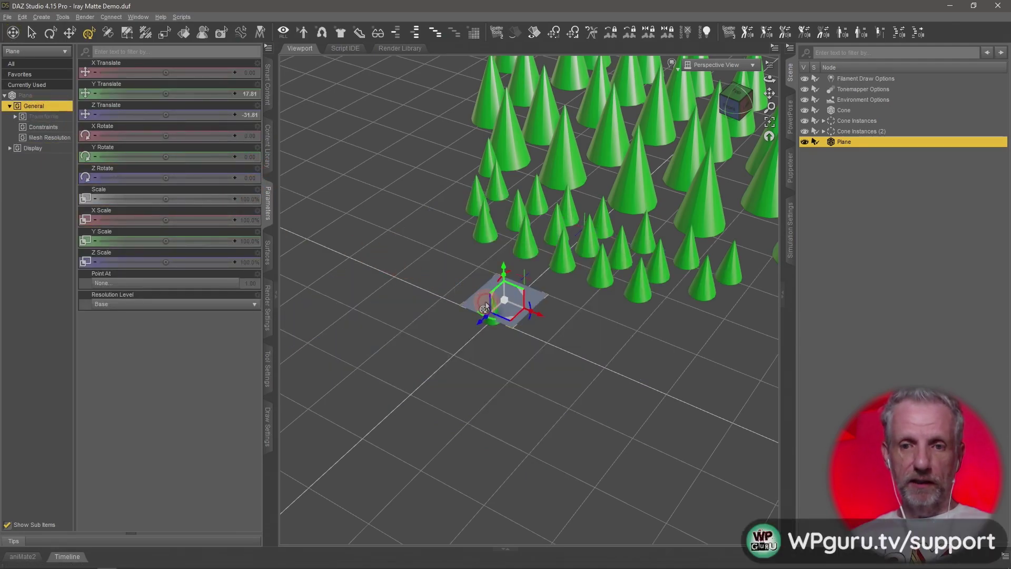
# Activate the Geometry Editor on the plane in a top-down view and show its tool settings.
pyautogui.keyDown('ctrl'); pyautogui.keyDown('alt'); pyautogui.moveTo(485, 301); pyautogui.dragTo(491, 307); pyautogui.keyUp('alt'); pyautogui.keyUp('ctrl')
pyautogui.scroll(8, 491, 305)
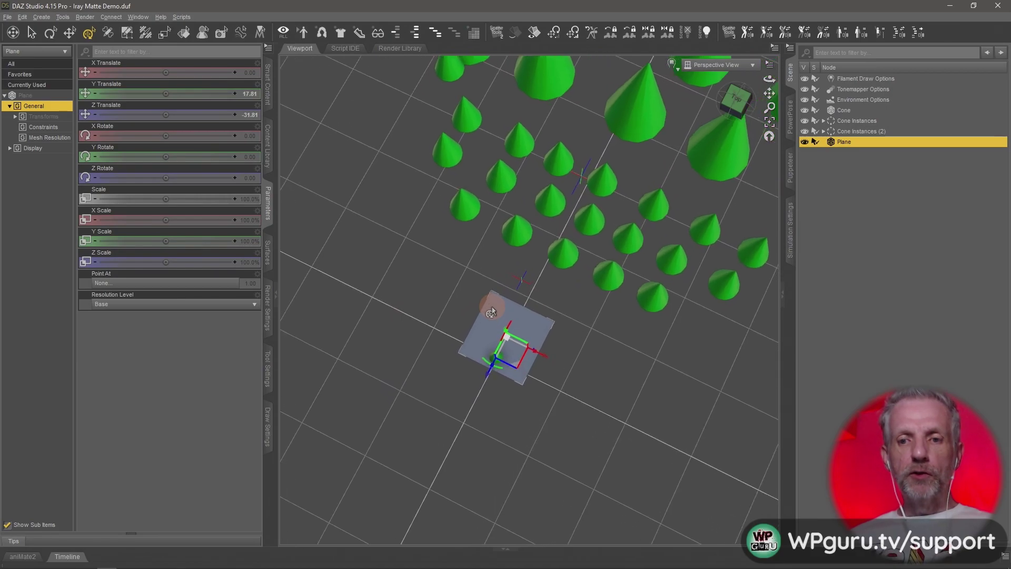
pyautogui.scroll(5, 491, 306)
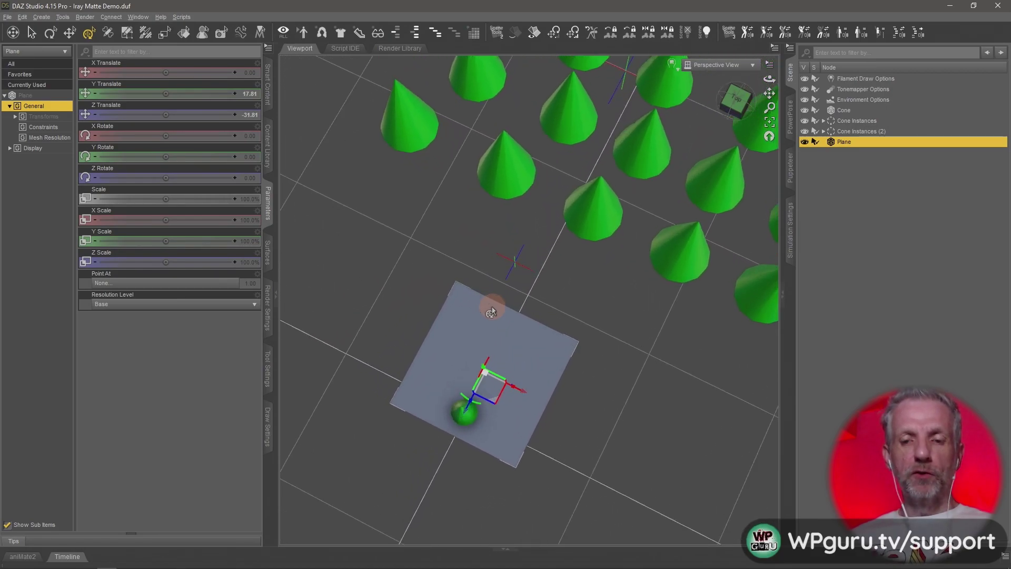
pyautogui.scroll(3, 492, 306)
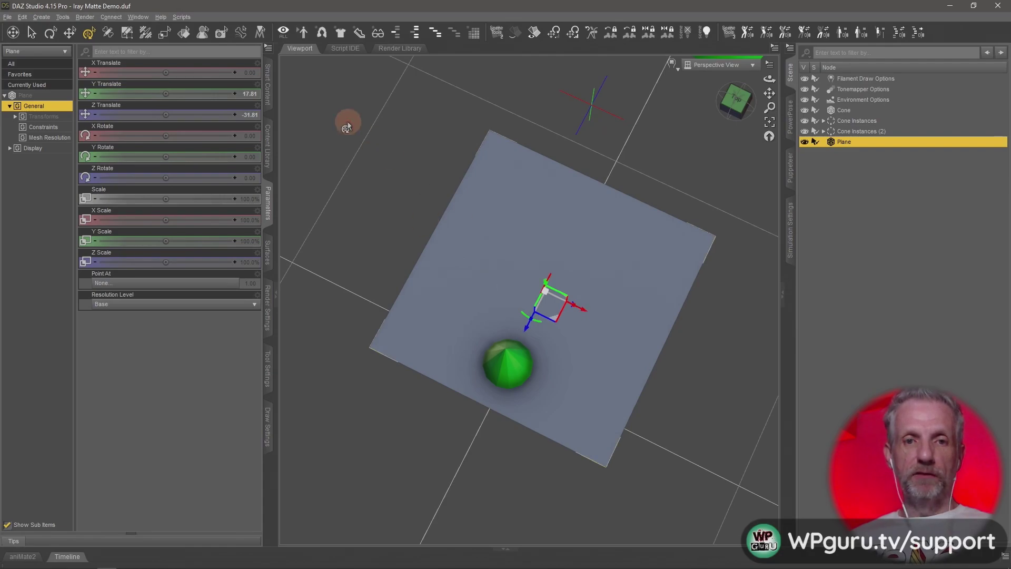
pyautogui.click(127, 32)
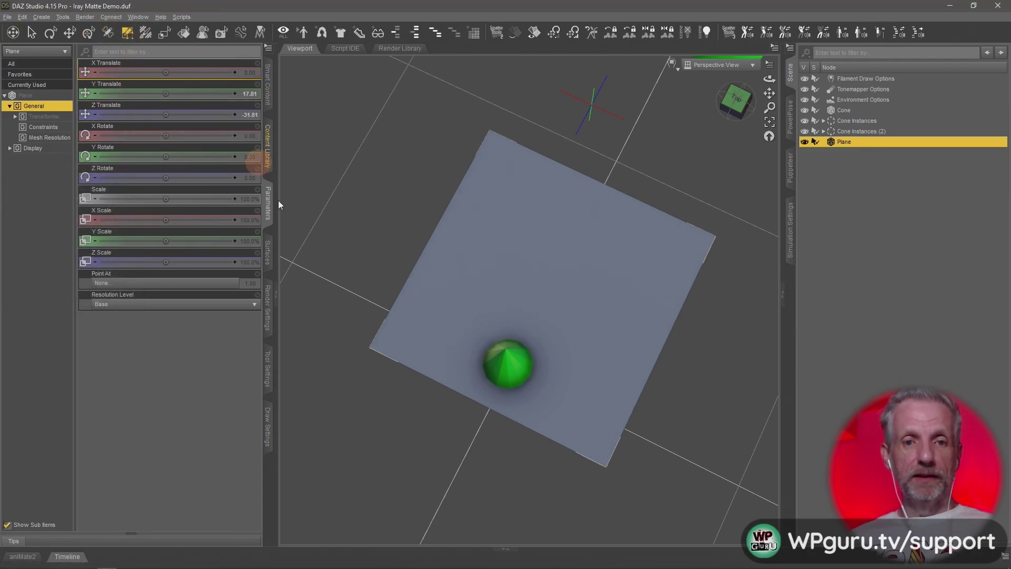
pyautogui.click(267, 375)
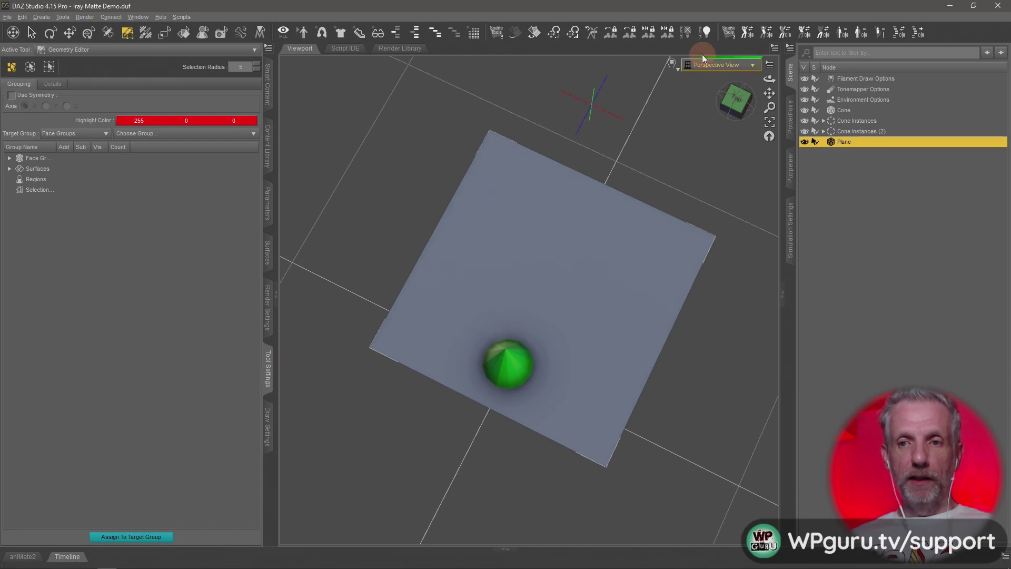
# Show the plane in Wire Texture Shaded style and hide the four selected polygons at its centre to open a square hole.
pyautogui.click(673, 64)
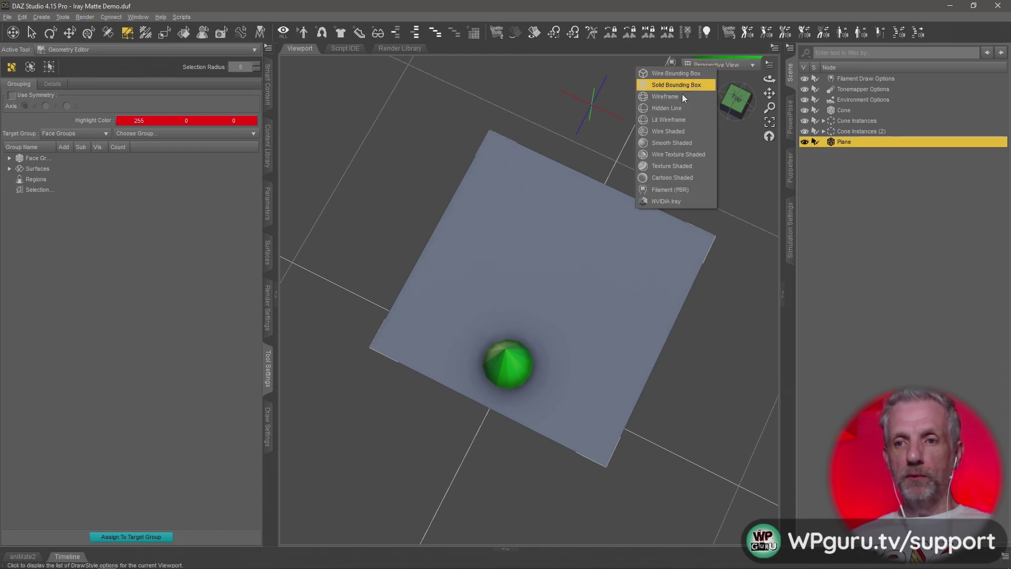
pyautogui.click(705, 155)
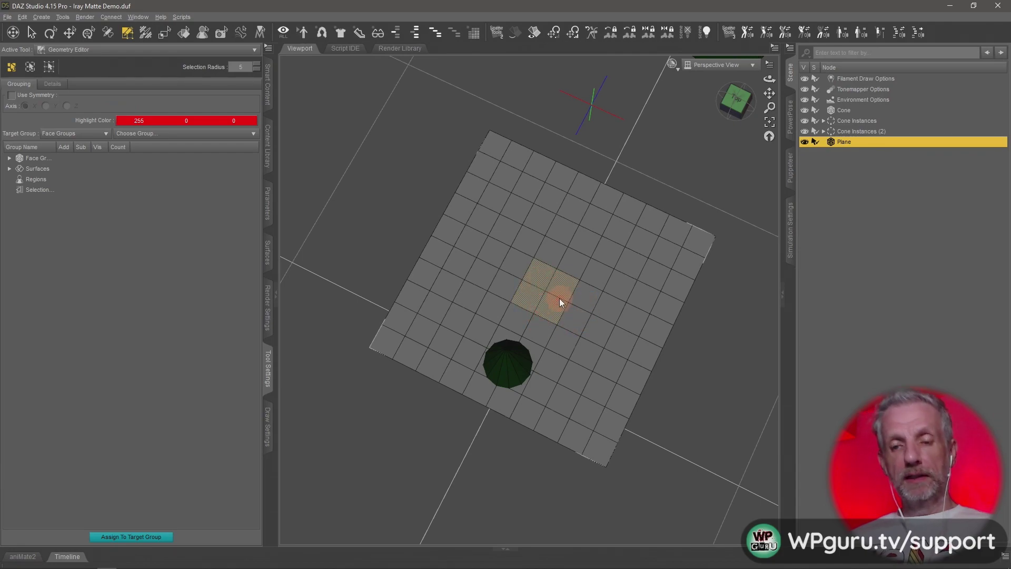
pyautogui.scroll(5, 560, 298)
pyautogui.rightClick(542, 251)
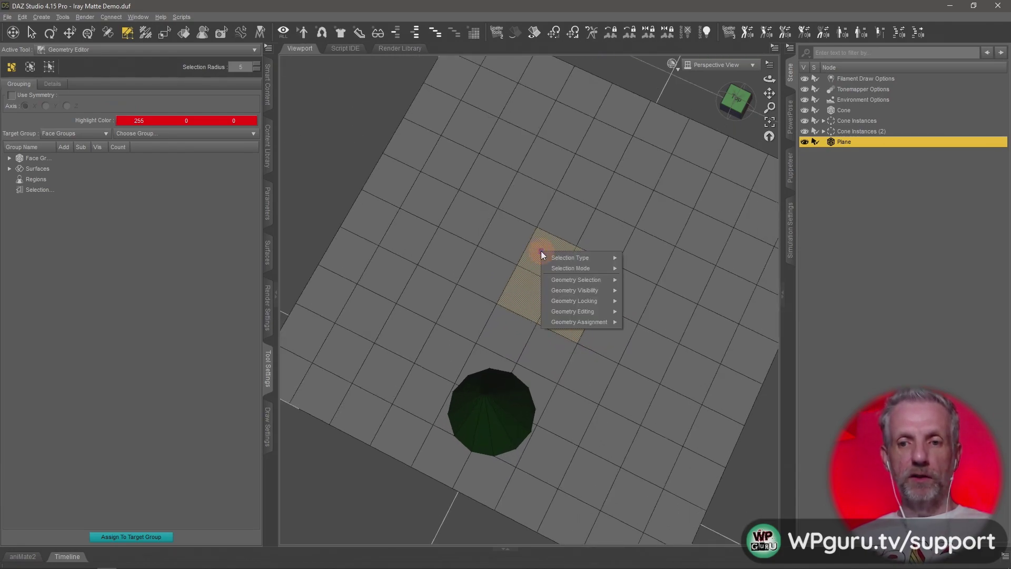
pyautogui.moveTo(588, 292)
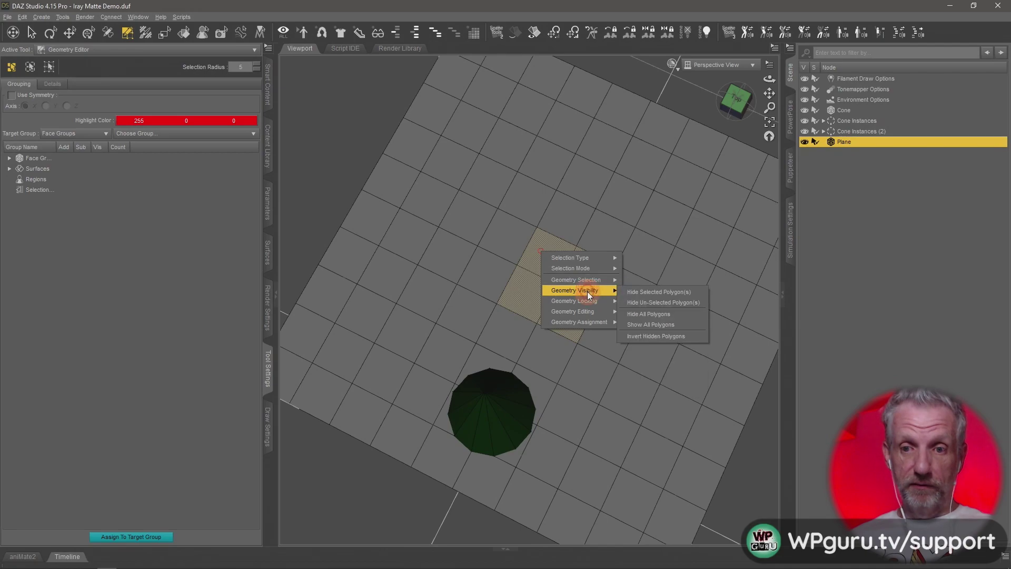
pyautogui.click(685, 292)
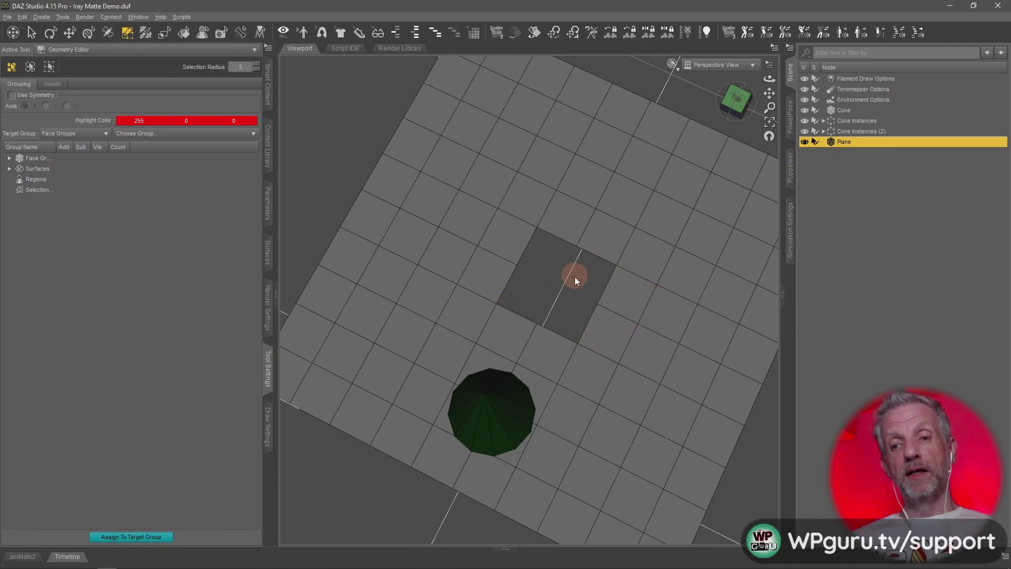
# Switch the viewport draw style to NVIDIA Iray to preview the plane with its hole from an angled view.
pyautogui.keyDown('alt'); pyautogui.moveTo(578, 298); pyautogui.dragTo(583, 273); pyautogui.keyUp('alt')
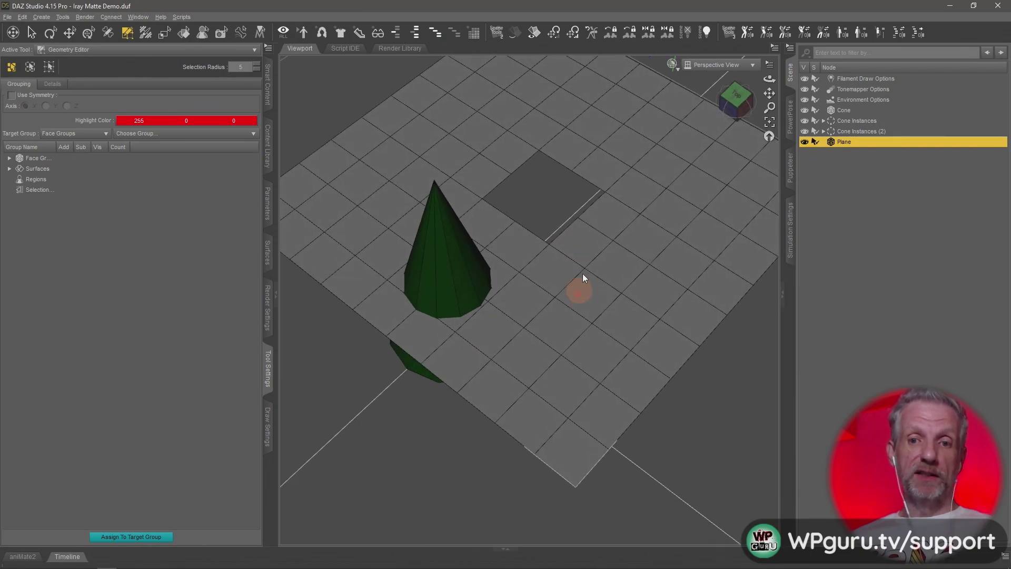
pyautogui.click(673, 64)
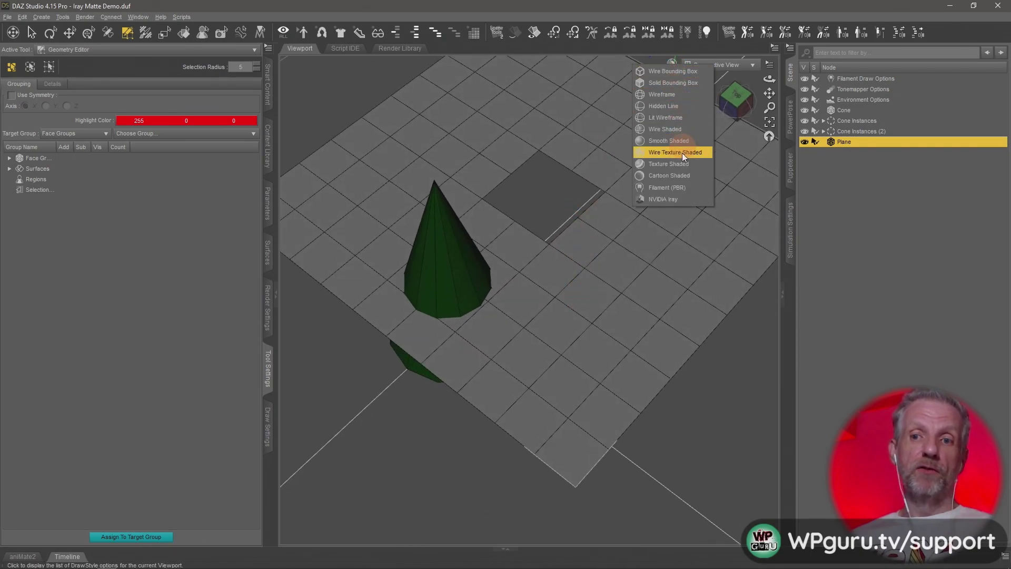
pyautogui.click(681, 197)
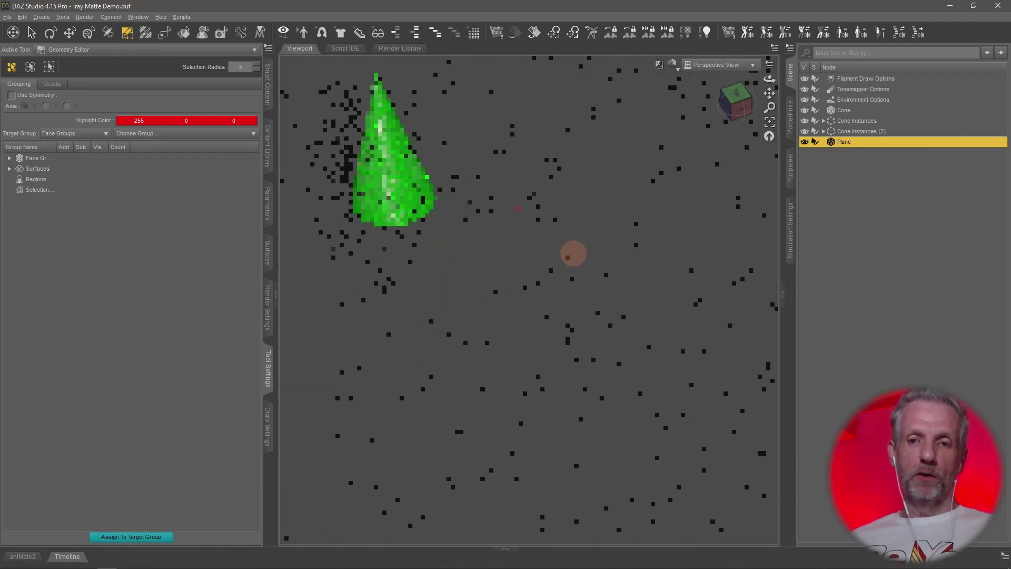
# Activate the Universal tool and move the plane along Z until its hole overlaps the edge of the small cone.
pyautogui.click(88, 33)
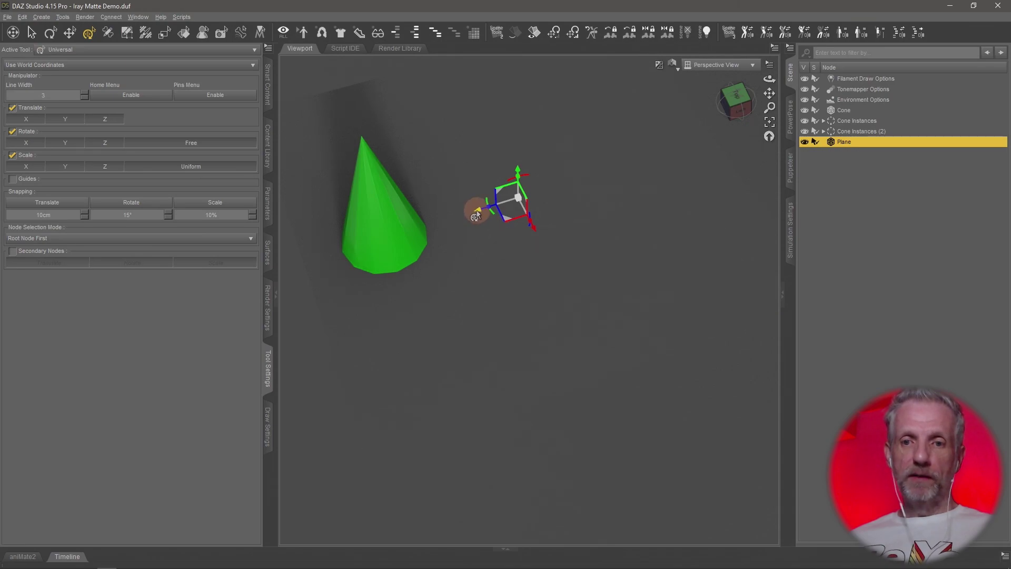
pyautogui.moveTo(476, 216); pyautogui.dragTo(407, 234)
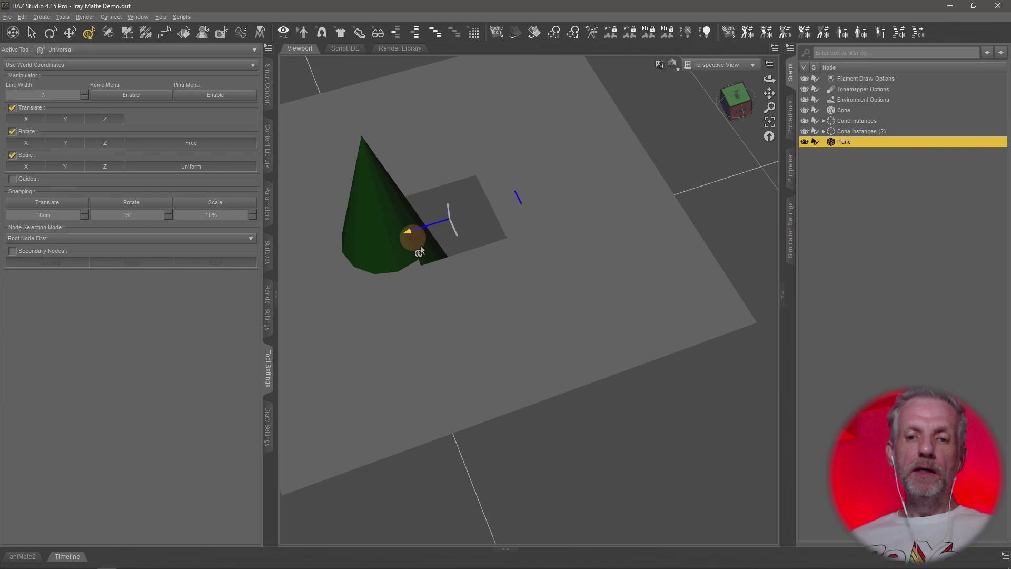
pyautogui.moveTo(485, 316); pyautogui.dragTo(514, 331, button='middle')
pyautogui.moveTo(528, 296); pyautogui.dragTo(527, 295, button='middle')
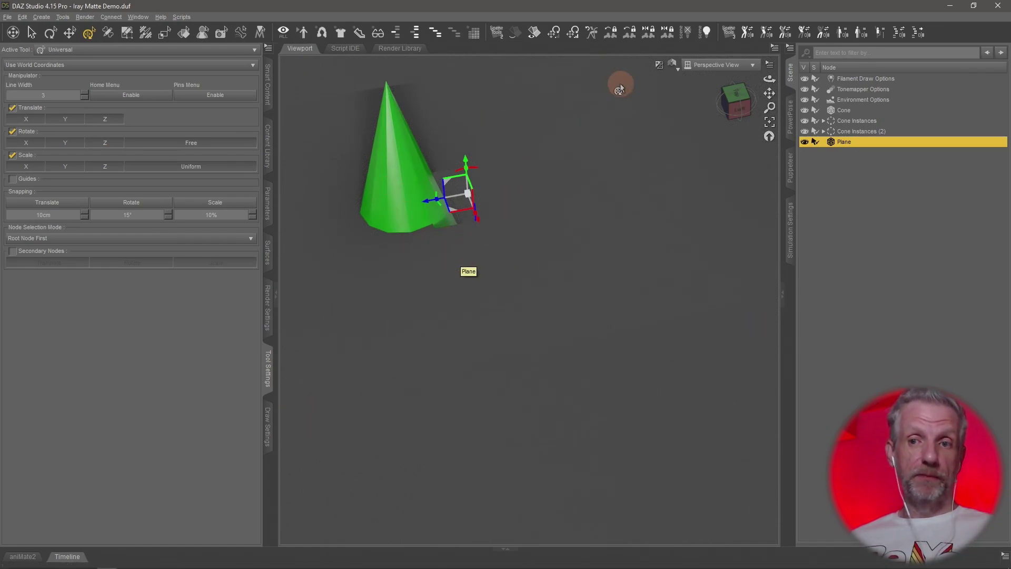
# Switch the viewport draw style back to Filament (PBR) to view the whole plane.
pyautogui.click(672, 63)
pyautogui.click(674, 190)
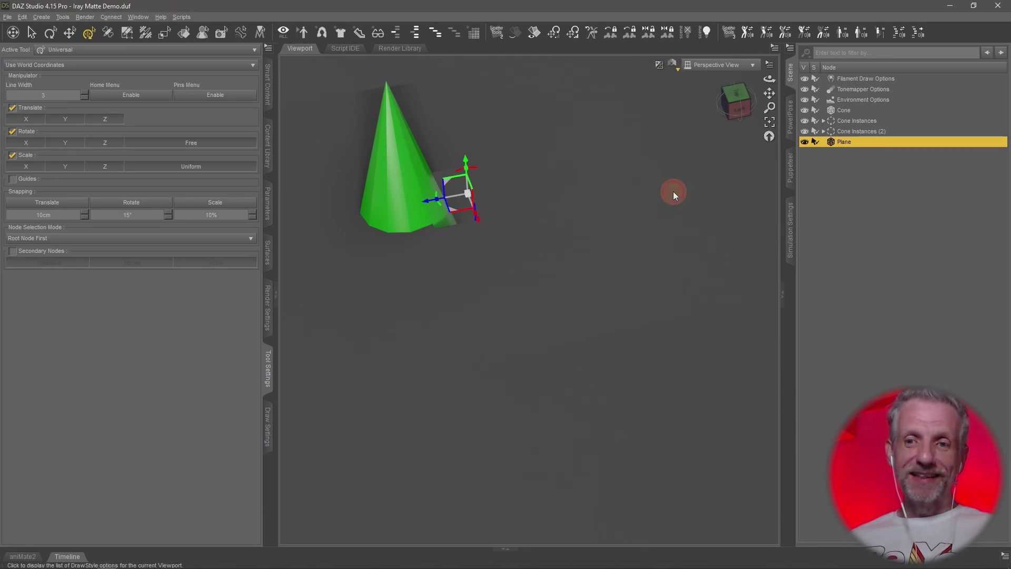
pyautogui.scroll(-3, 558, 245)
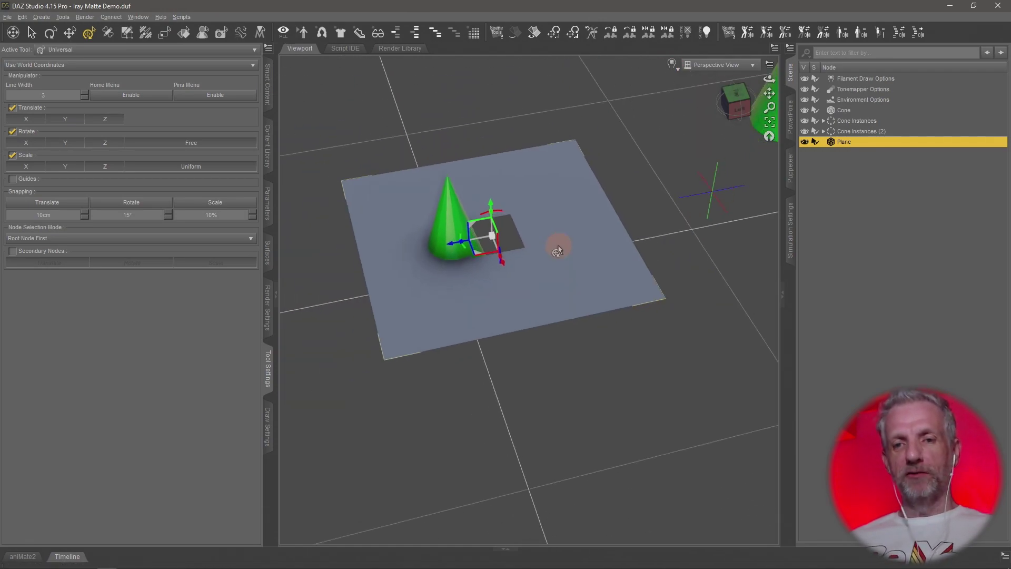
pyautogui.scroll(-3, 558, 245)
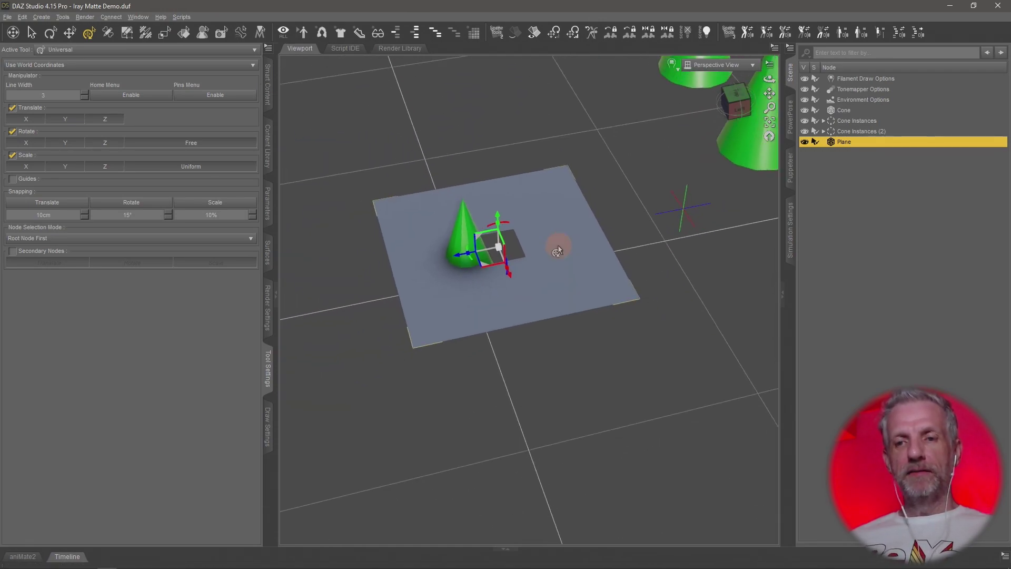
# Create a new camera with the default settings.
pyautogui.keyDown('ctrl'); pyautogui.keyDown('alt'); pyautogui.moveTo(537, 221); pyautogui.dragTo(450, 179); pyautogui.keyUp('alt'); pyautogui.keyUp('ctrl')
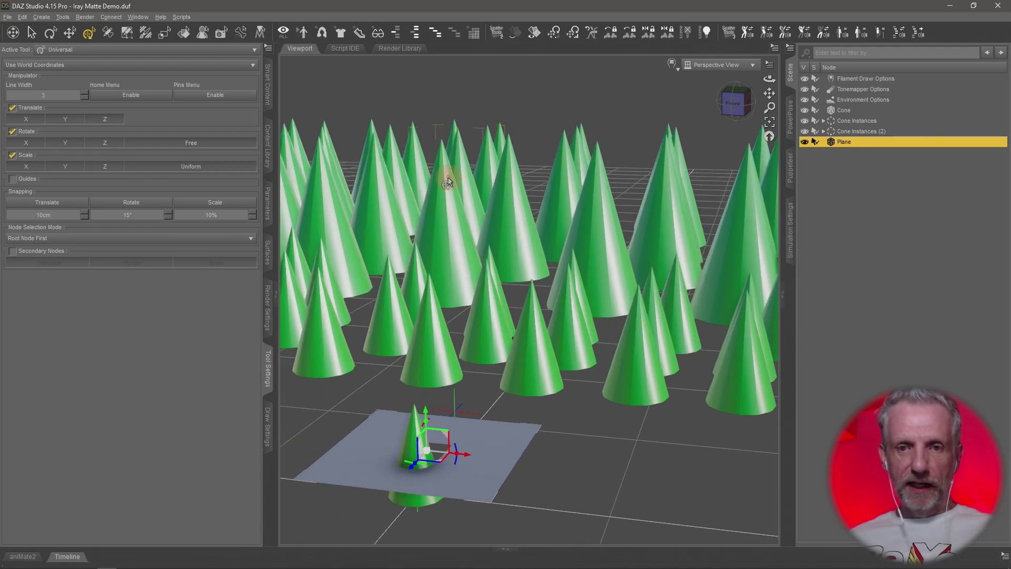
pyautogui.click(41, 17)
pyautogui.click(54, 32)
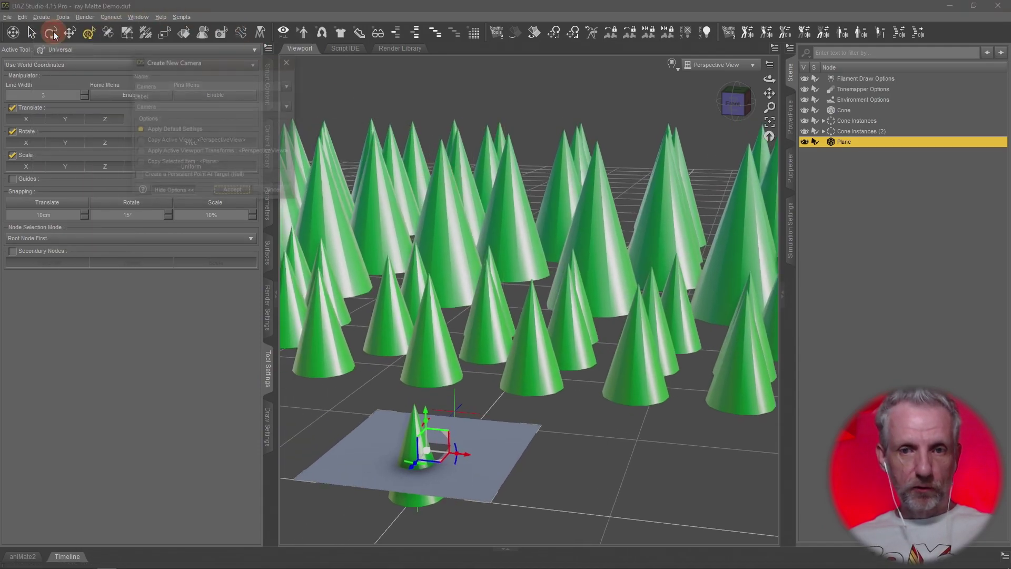
pyautogui.click(233, 191)
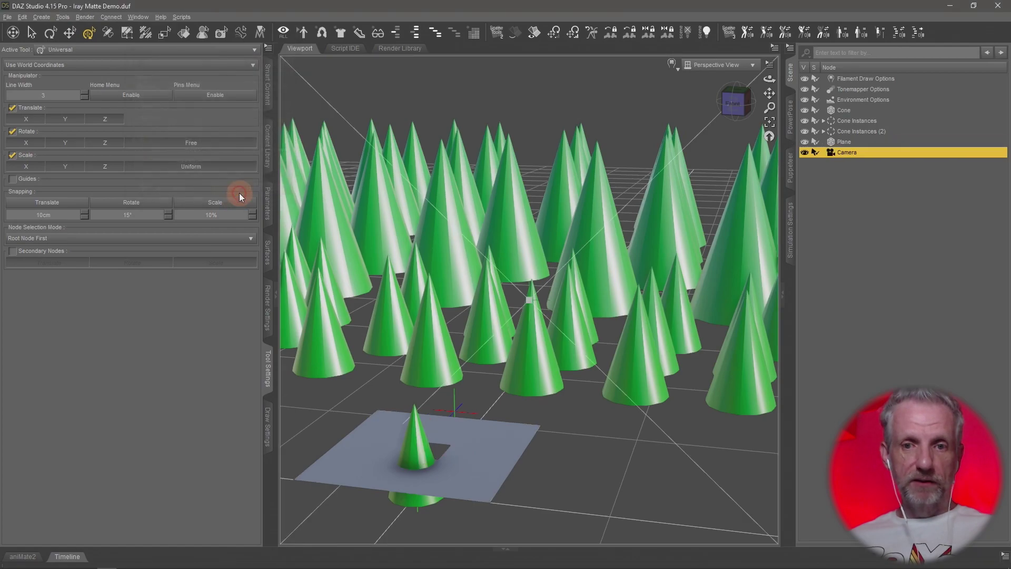
# Raise the plane above the cones, turn it upright and place it in front of the camera.
pyautogui.moveTo(464, 267)
pyautogui.keyDown('alt'); pyautogui.mouseDown()
pyautogui.moveTo(474, 266)
pyautogui.moveTo(406, 304)
pyautogui.moveTo(400, 290)
pyautogui.moveTo(472, 259)
pyautogui.moveTo(462, 275)
pyautogui.mouseUp(); pyautogui.keyUp('alt')
pyautogui.click(427, 380)
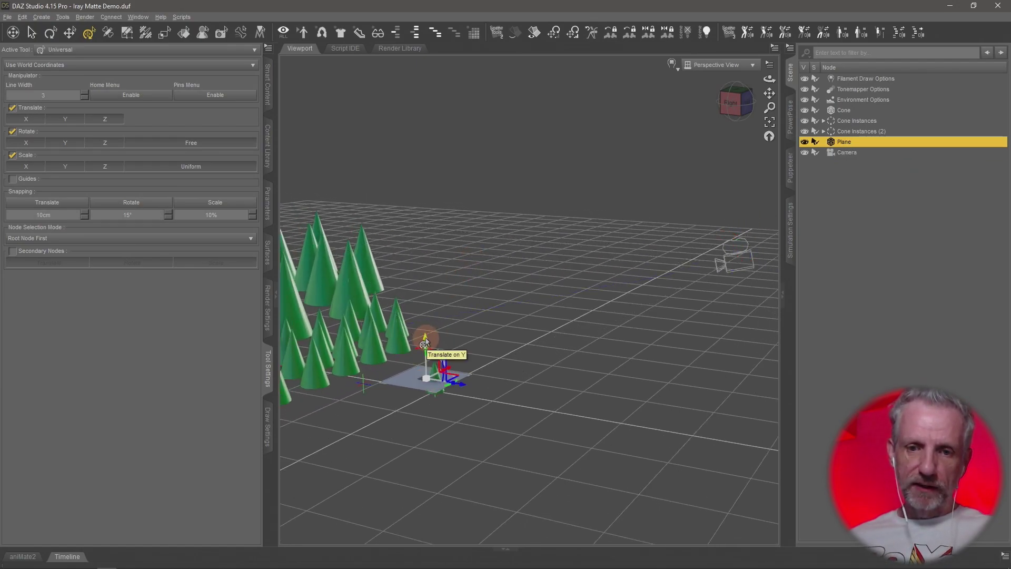
pyautogui.moveTo(424, 343); pyautogui.dragTo(428, 258)
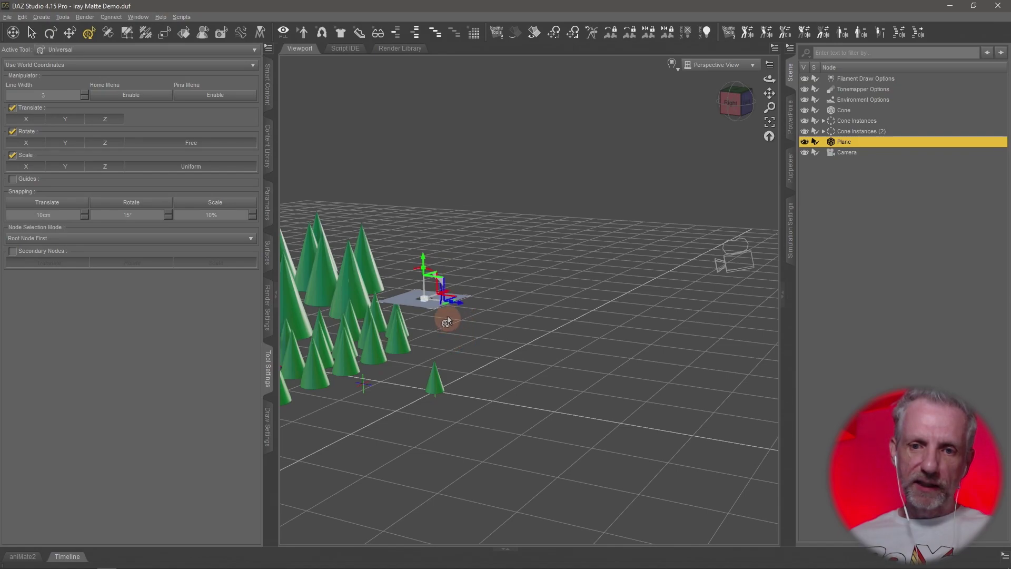
pyautogui.keyDown('alt'); pyautogui.moveTo(434, 300); pyautogui.dragTo(569, 435); pyautogui.keyUp('alt')
pyautogui.moveTo(492, 458); pyautogui.dragTo(499, 456)
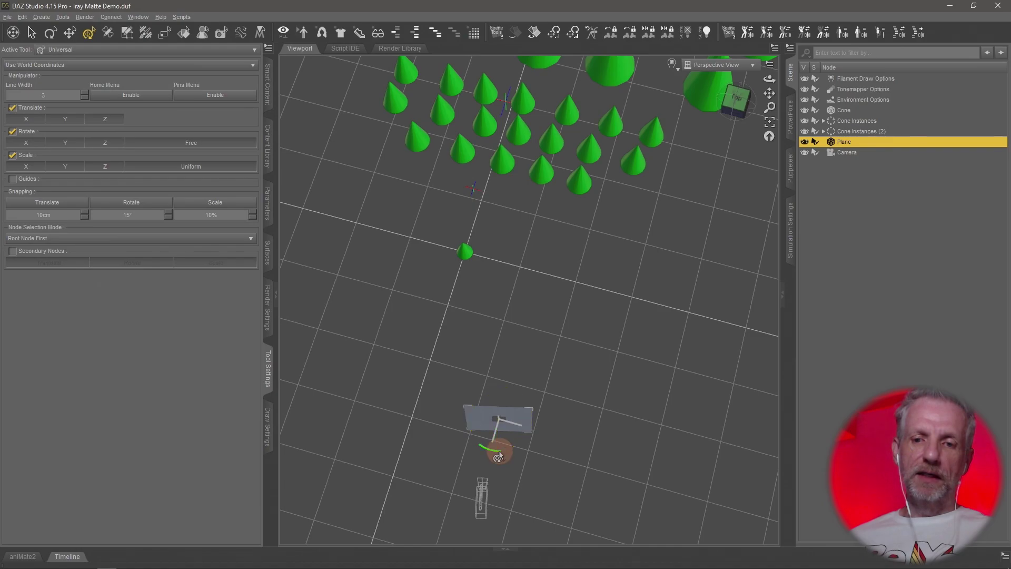
# Set the Universal tool to Use Local Coordinates and shift the plane along its X axis to line up with the camera.
pyautogui.click(95, 64)
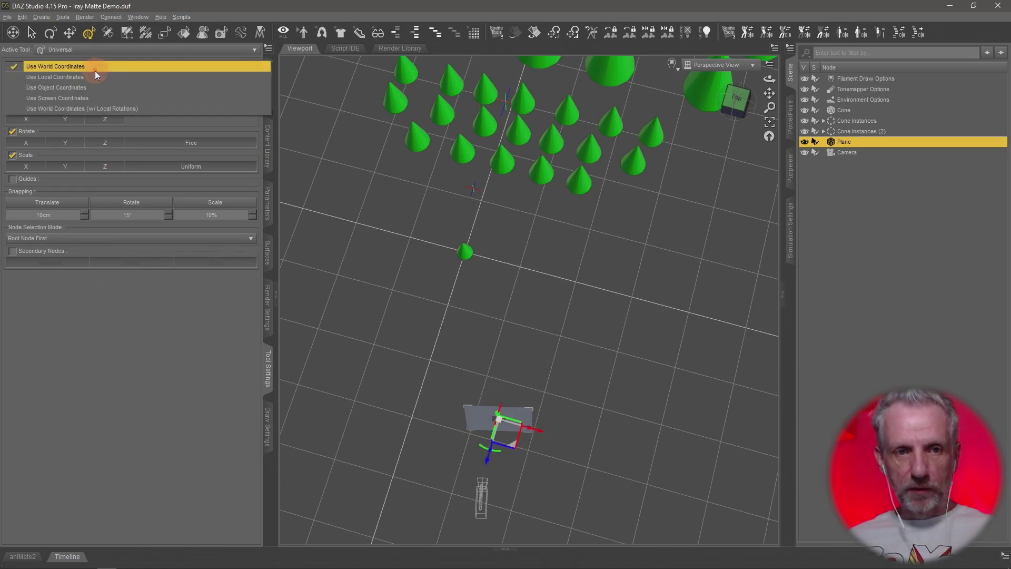
pyautogui.click(93, 73)
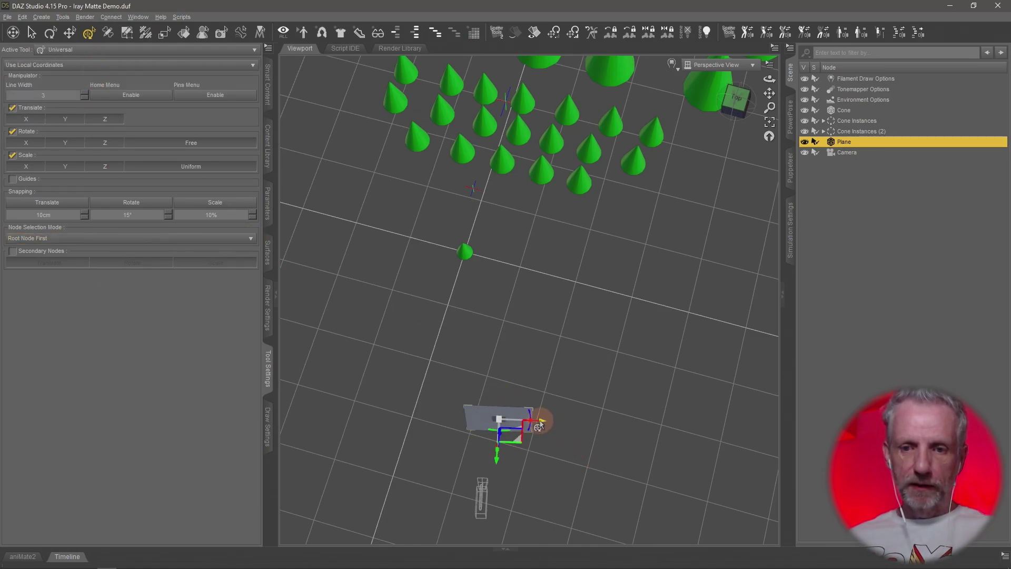
pyautogui.moveTo(541, 422); pyautogui.dragTo(527, 423)
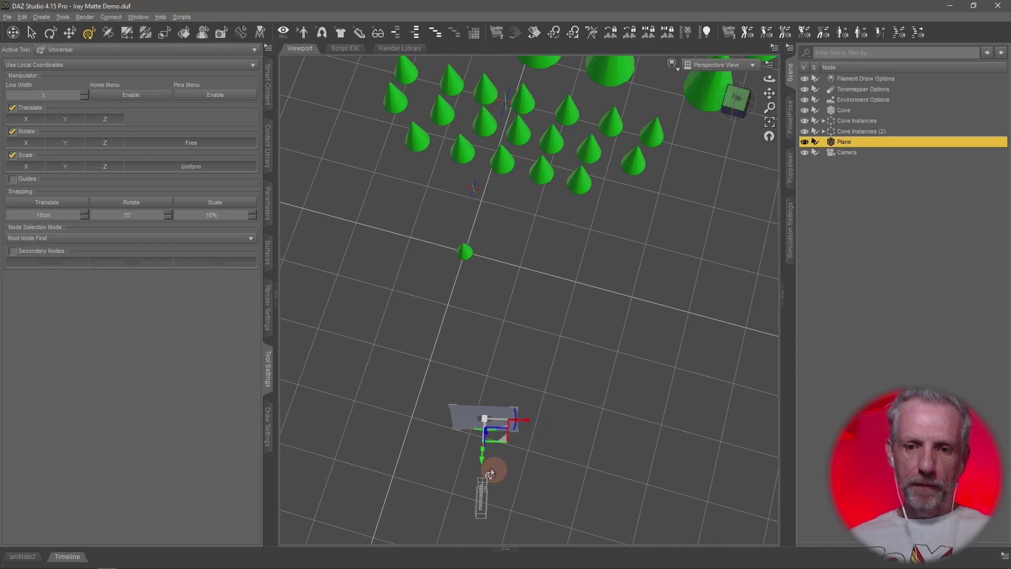
pyautogui.moveTo(491, 468); pyautogui.dragTo(515, 440, button='middle')
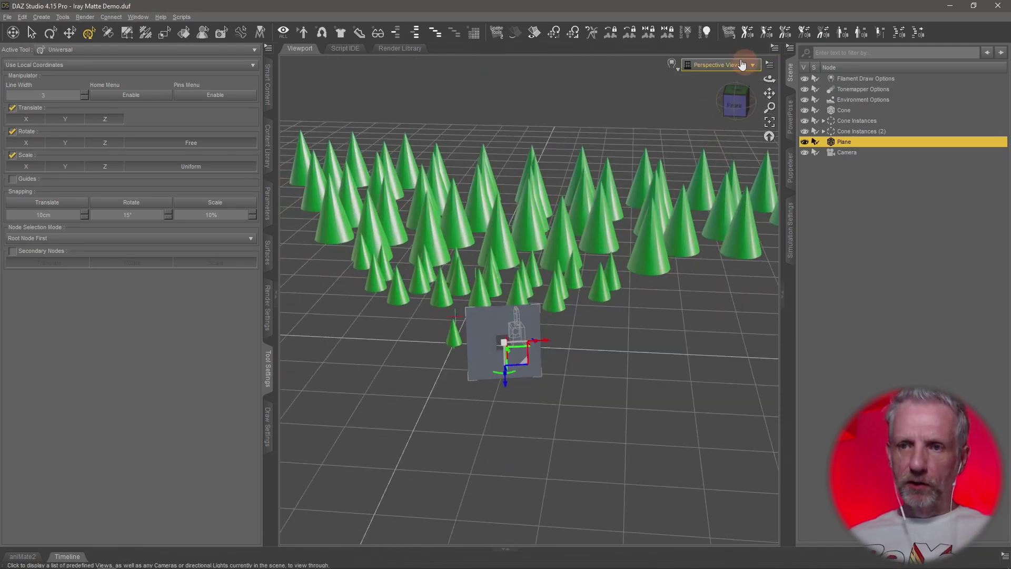
# Split the viewport into two stacked views and look through the Camera in the upper one.
pyautogui.click(138, 17)
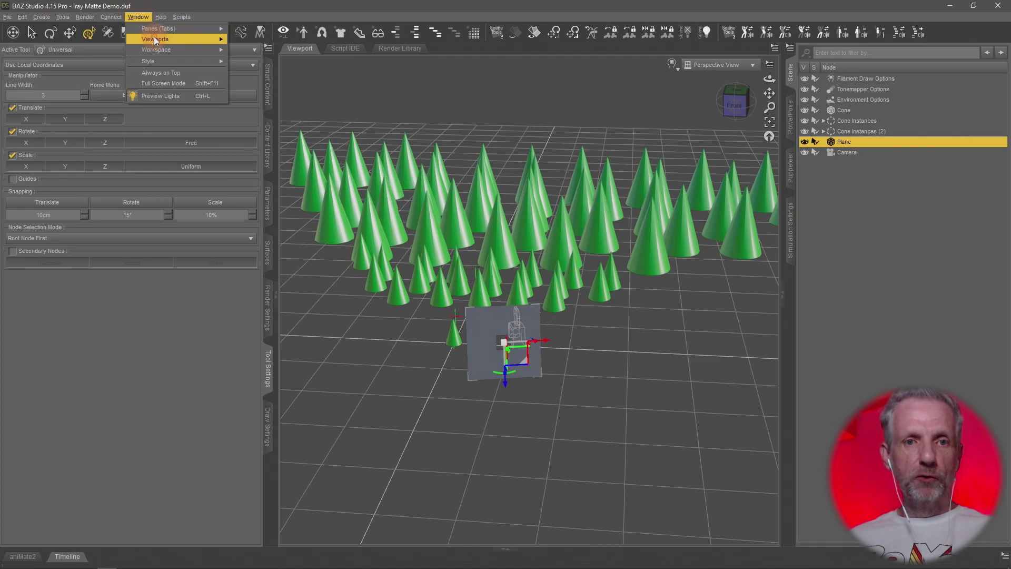
pyautogui.moveTo(200, 39)
pyautogui.click(253, 66)
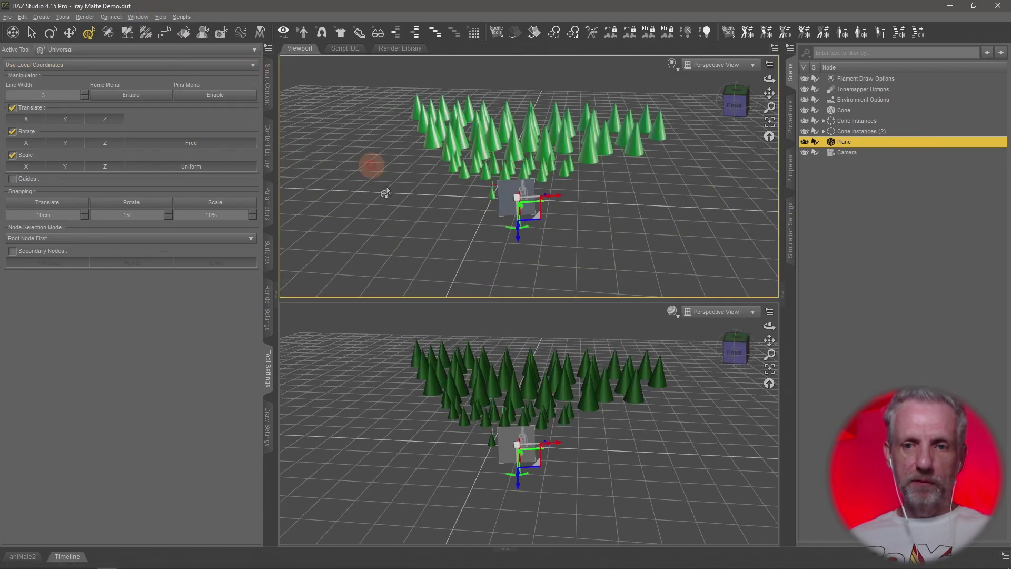
pyautogui.click(672, 63)
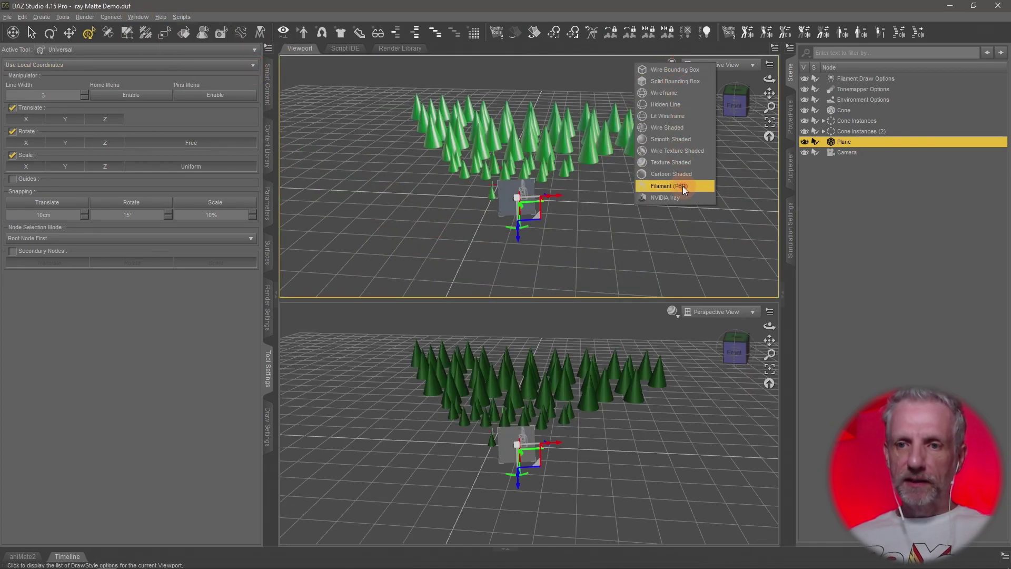
pyautogui.click(744, 65)
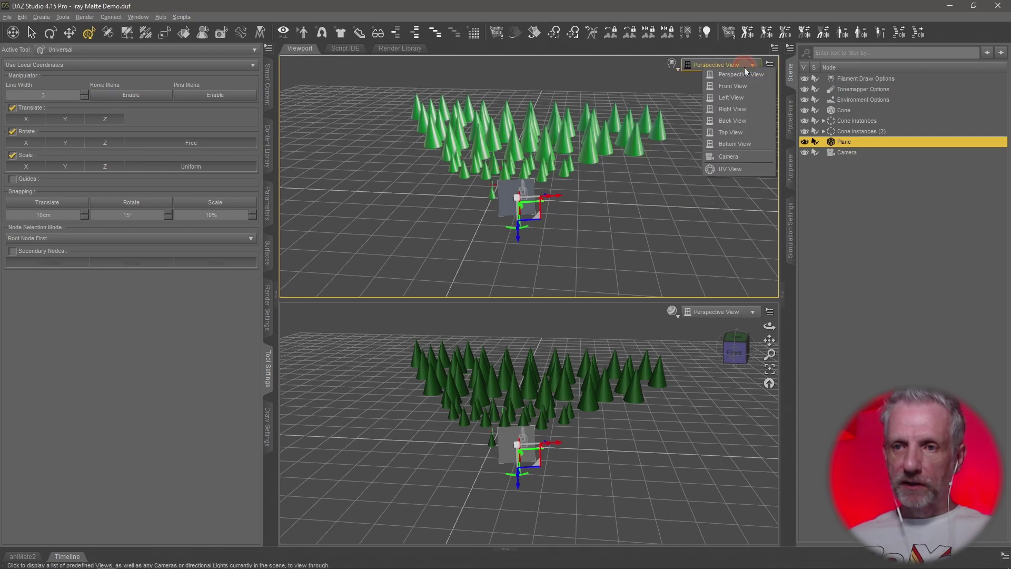
pyautogui.click(737, 156)
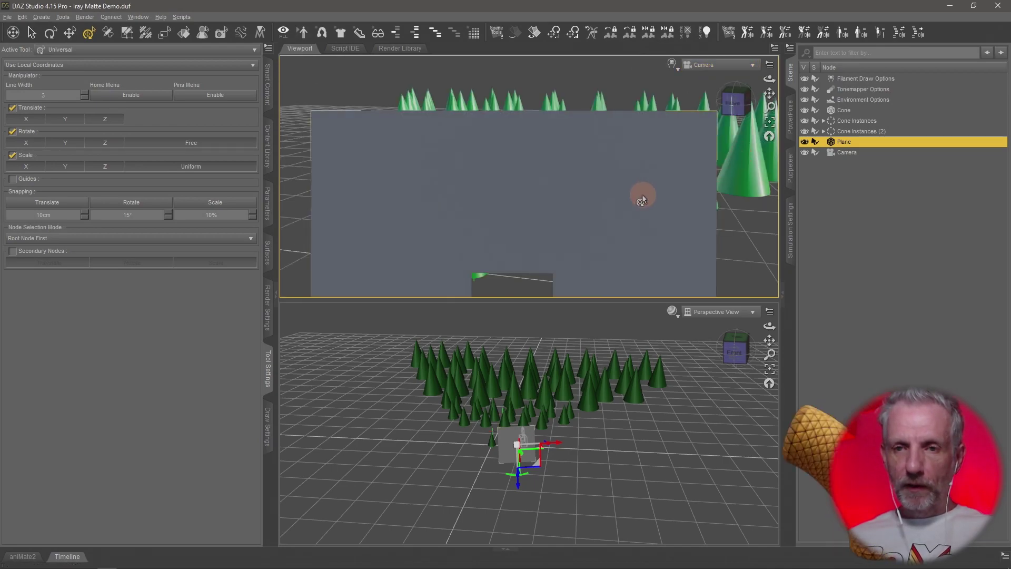
# Set the render dimension preset to Ultra HD [UHD] (16:9, 3840 x 2160).
pyautogui.click(268, 308)
pyautogui.click(156, 96)
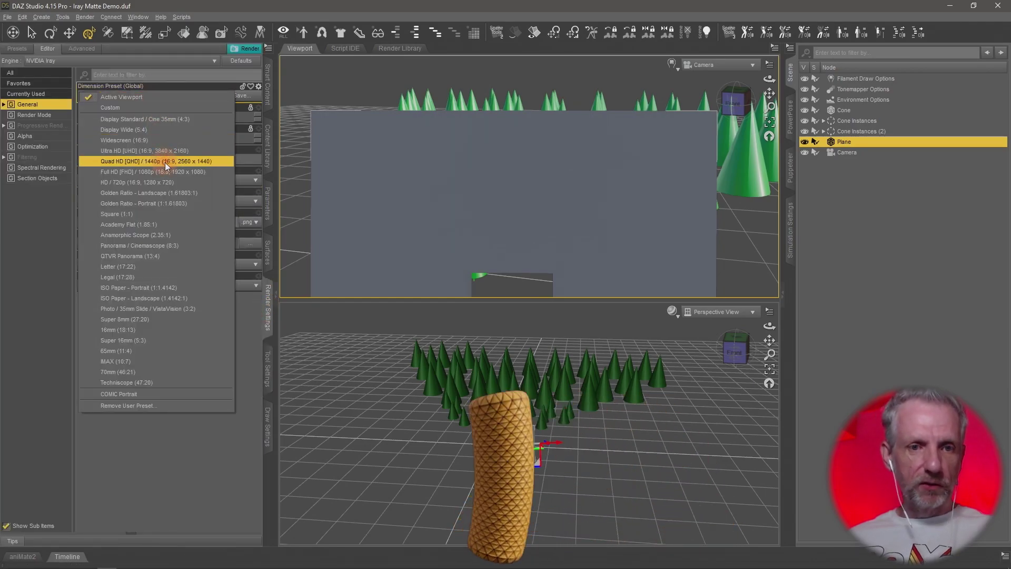
pyautogui.click(188, 151)
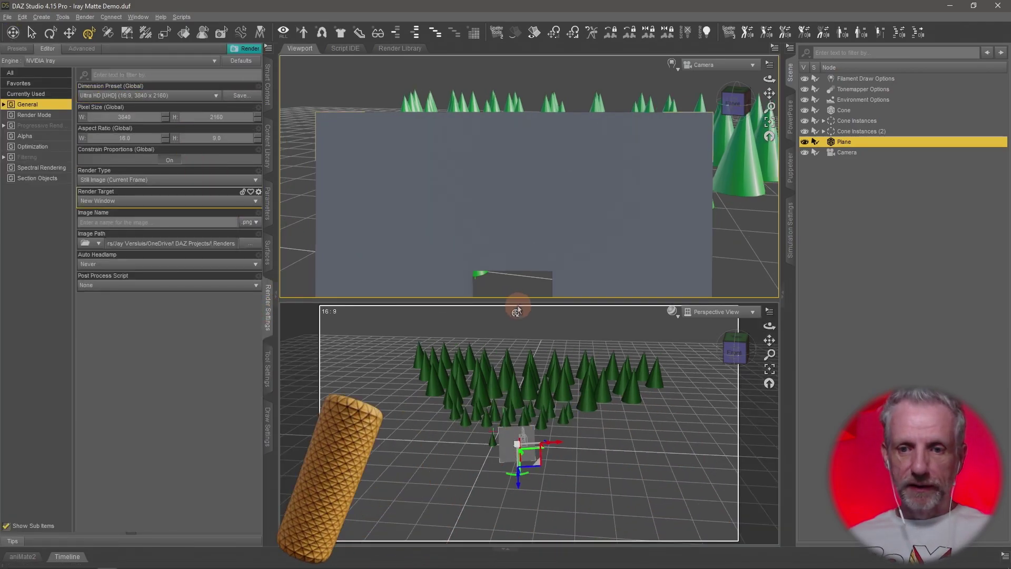
# Centre the camera view on the plane's hole and move the plane along its local Y axis until it fills the camera frame.
pyautogui.moveTo(661, 141)
pyautogui.mouseDown(button='middle')
pyautogui.moveTo(671, 19)
pyautogui.moveTo(665, 141)
pyautogui.mouseUp(button='middle')
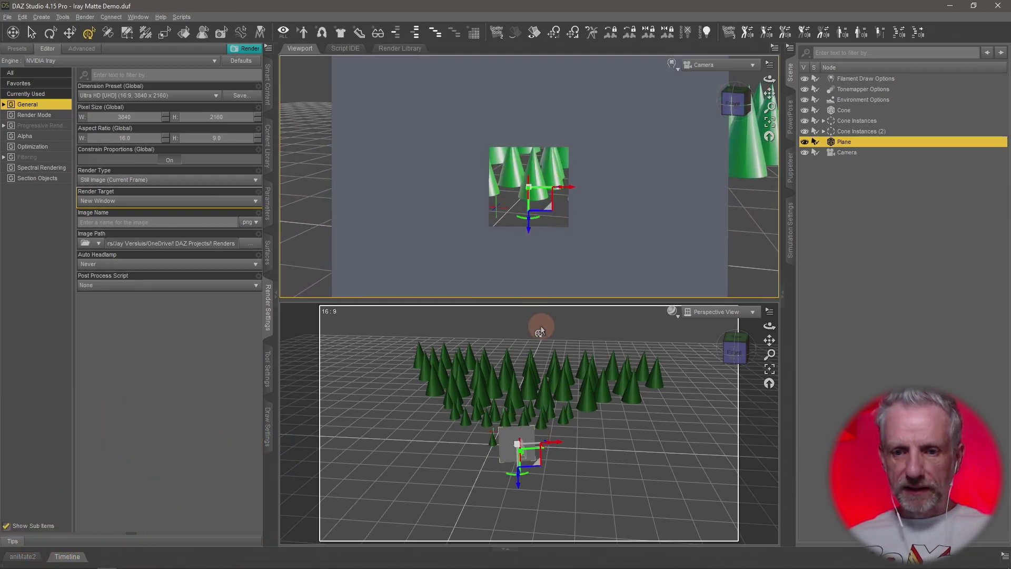
pyautogui.moveTo(534, 474)
pyautogui.keyDown('alt'); pyautogui.mouseDown()
pyautogui.moveTo(637, 458)
pyautogui.moveTo(635, 431)
pyautogui.moveTo(646, 434)
pyautogui.mouseUp(); pyautogui.keyUp('alt')
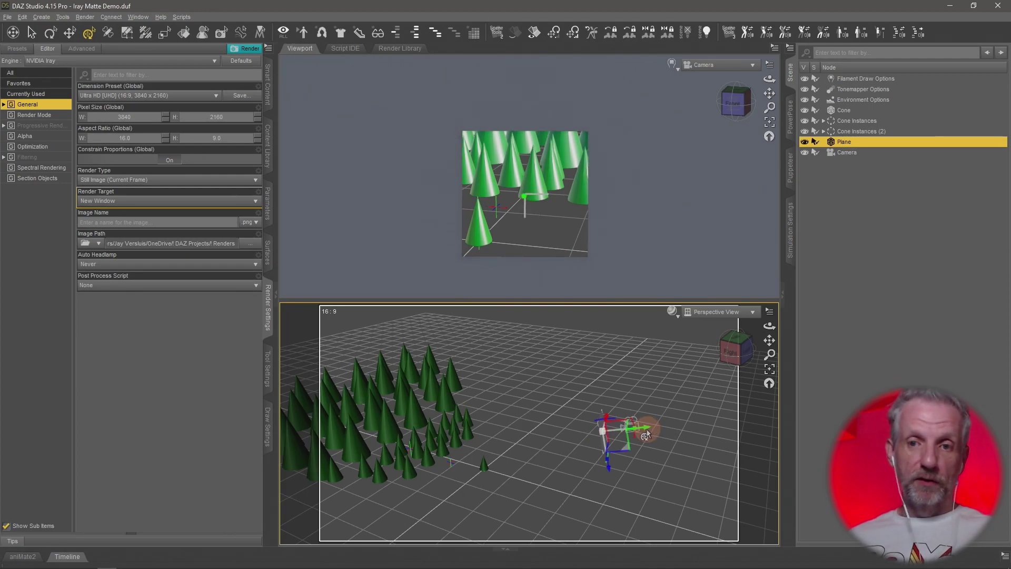
pyautogui.moveTo(647, 434); pyautogui.dragTo(646, 434)
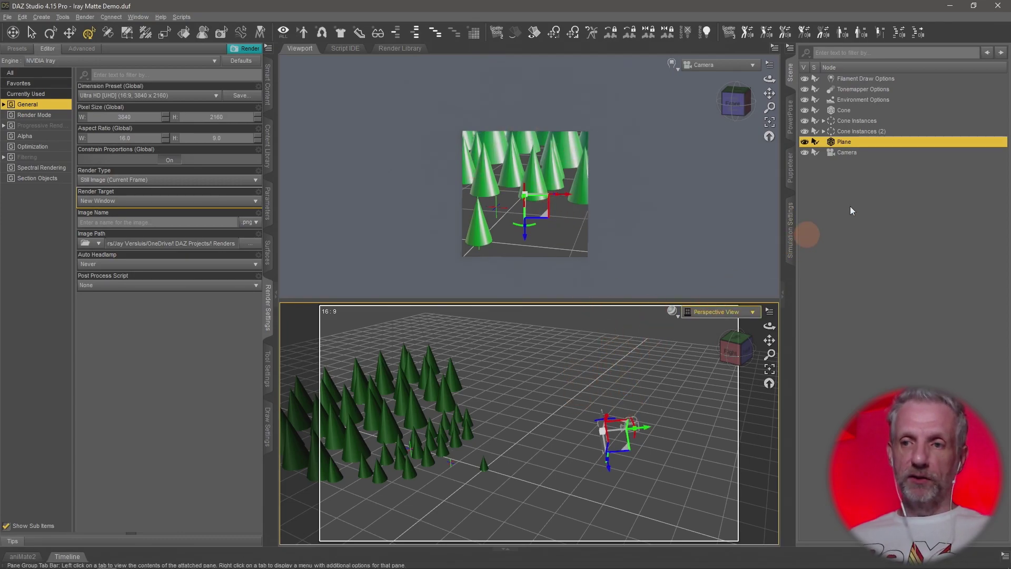
# Parent the plane to the Camera in the scene hierarchy and move the camera closer to the cones.
pyautogui.moveTo(846, 140); pyautogui.dragTo(852, 150)
pyautogui.click(855, 141)
pyautogui.moveTo(602, 226); pyautogui.dragTo(602, 228)
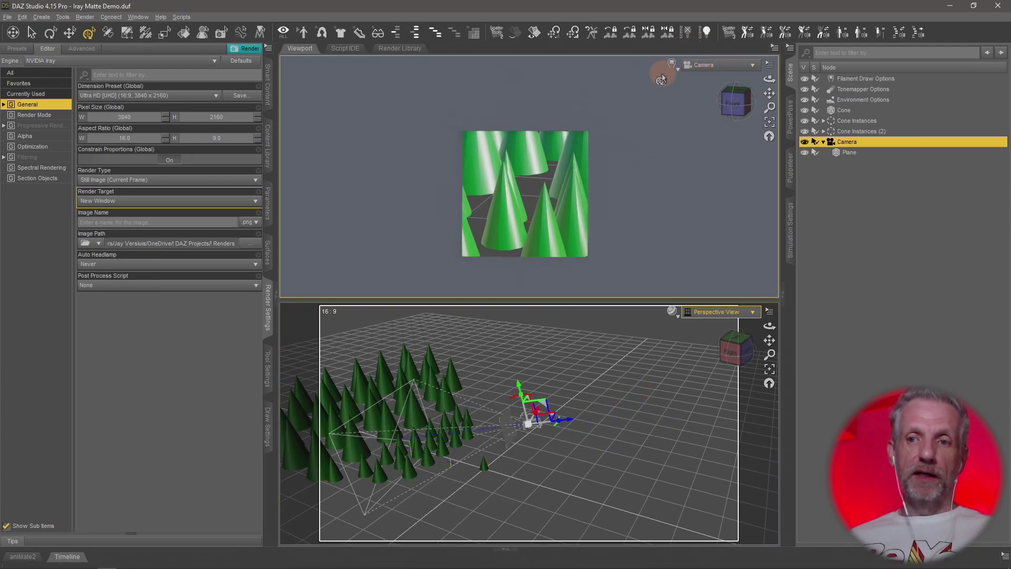
# Switch the camera viewport's draw style to NVIDIA Iray.
pyautogui.click(671, 64)
pyautogui.click(664, 203)
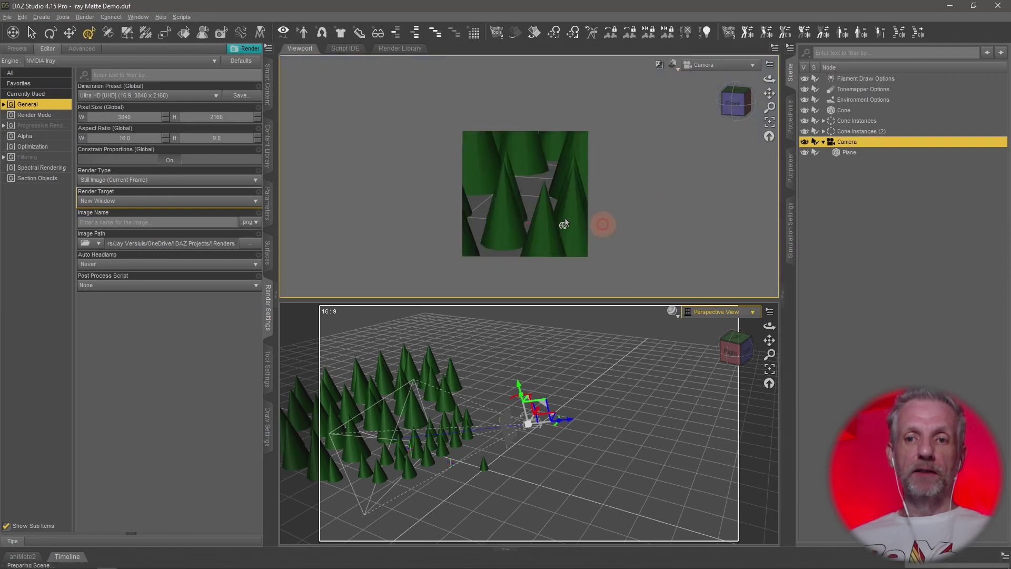